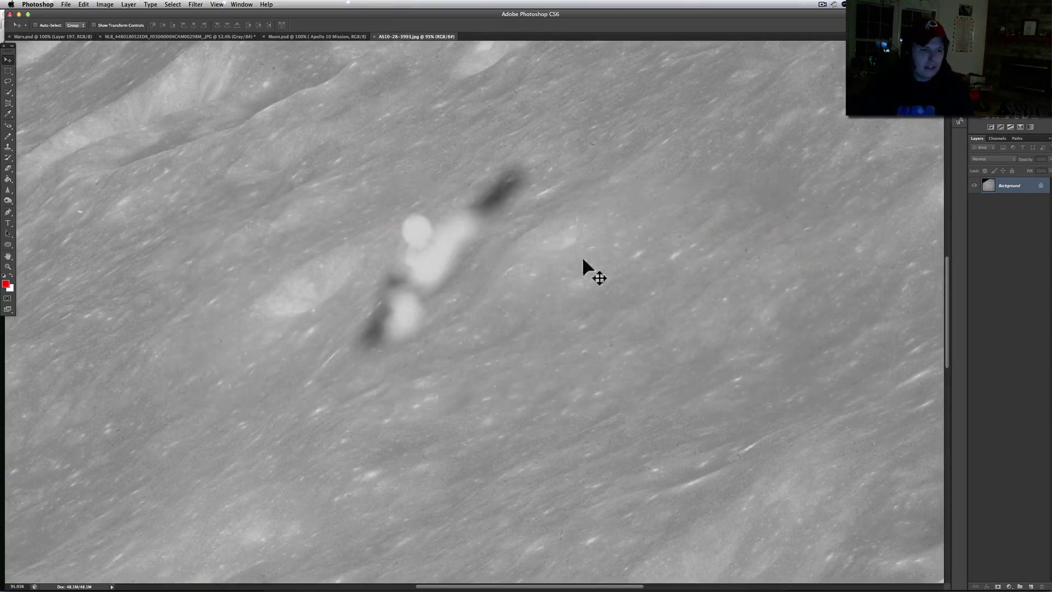
Examine the blurry bright object with dark ends in the AS10-28-3993 lunar photo, both close up and against its surroundings
key("super+0")
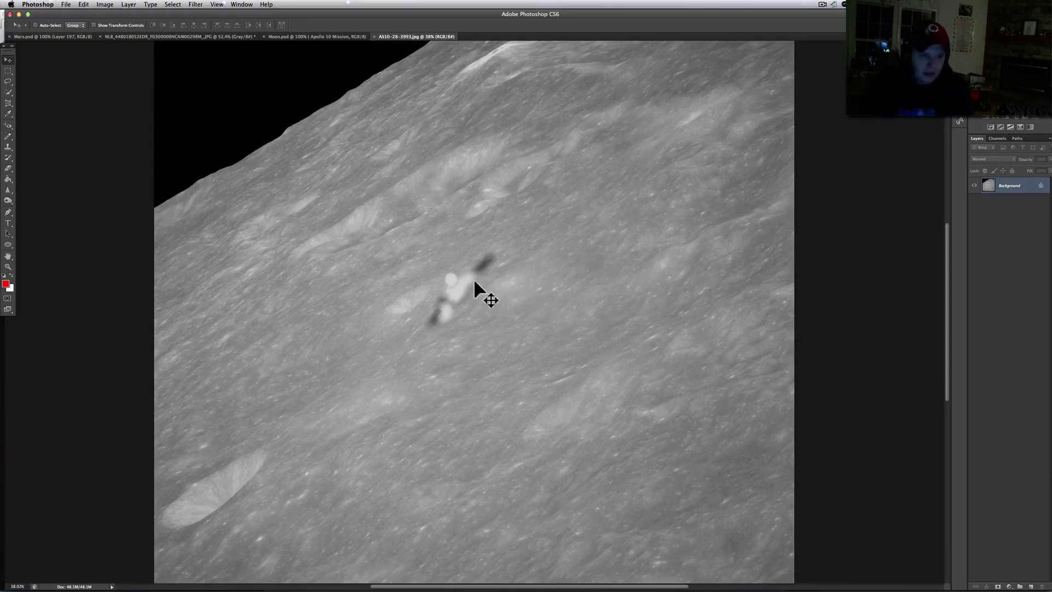
scroll(462, 265, "up", 3)
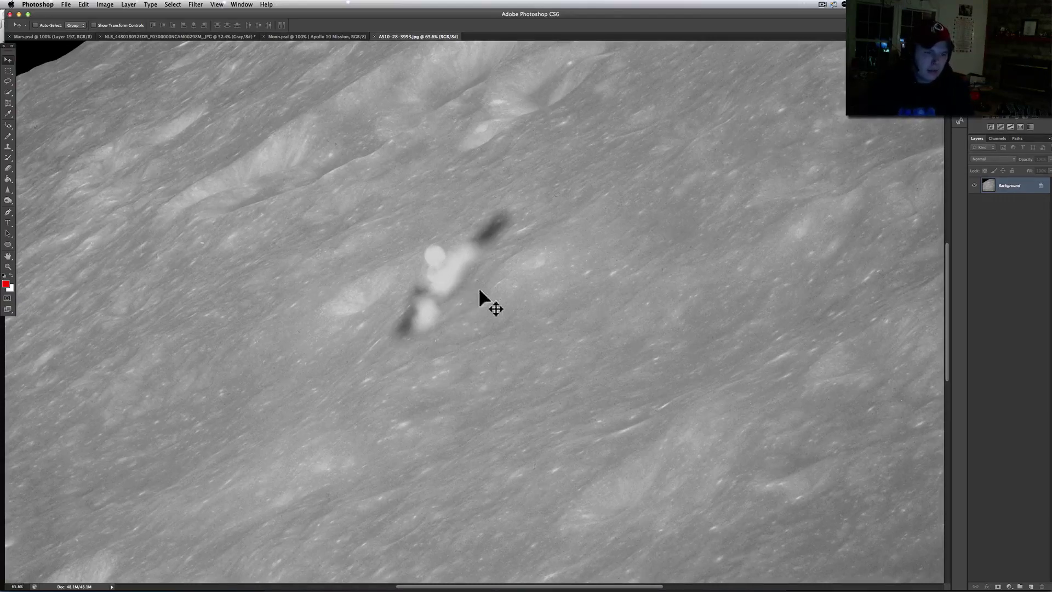
scroll(473, 252, "up", 3)
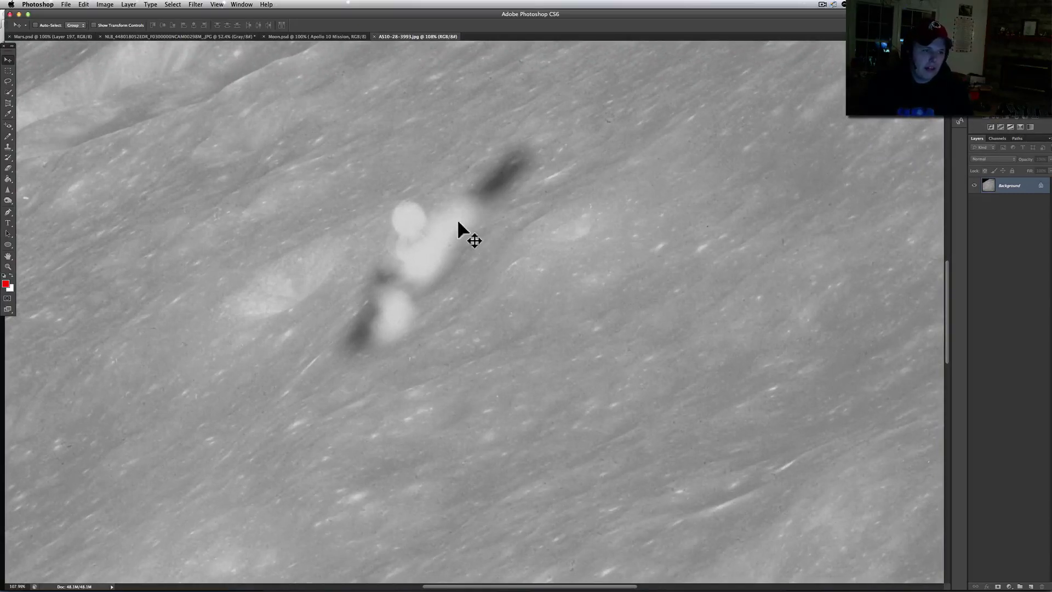
scroll(458, 221, "down", 3)
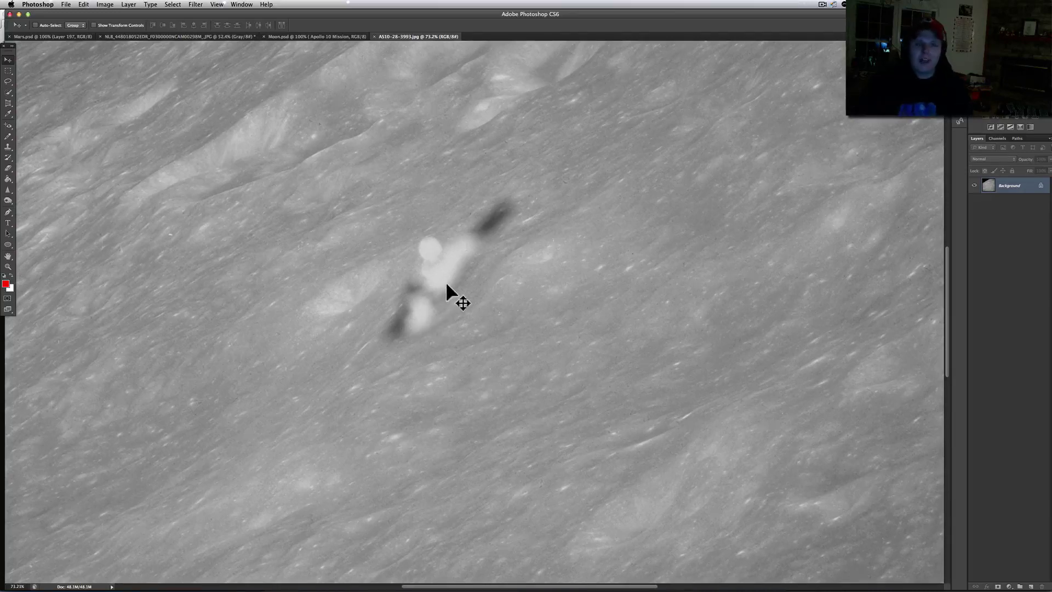
scroll(446, 285, "up", 1)
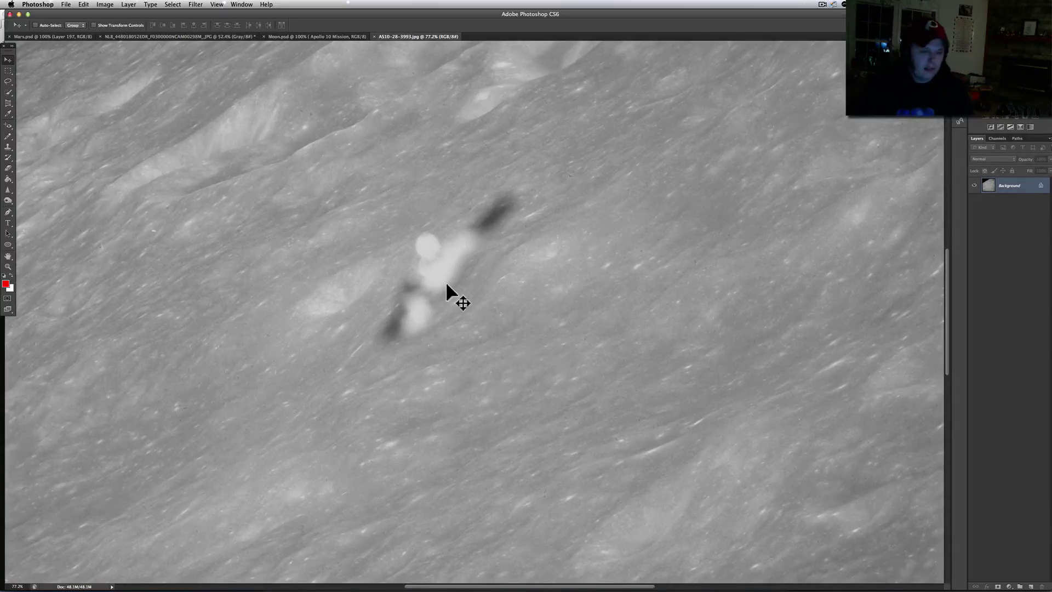
scroll(445, 283, "up", 5)
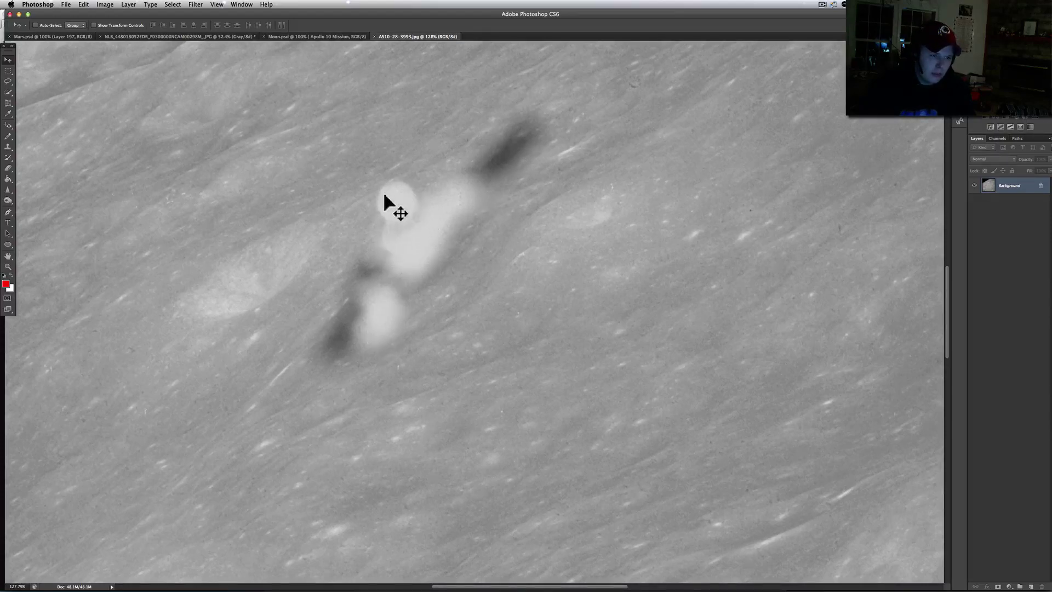
scroll(397, 245, "up", 5)
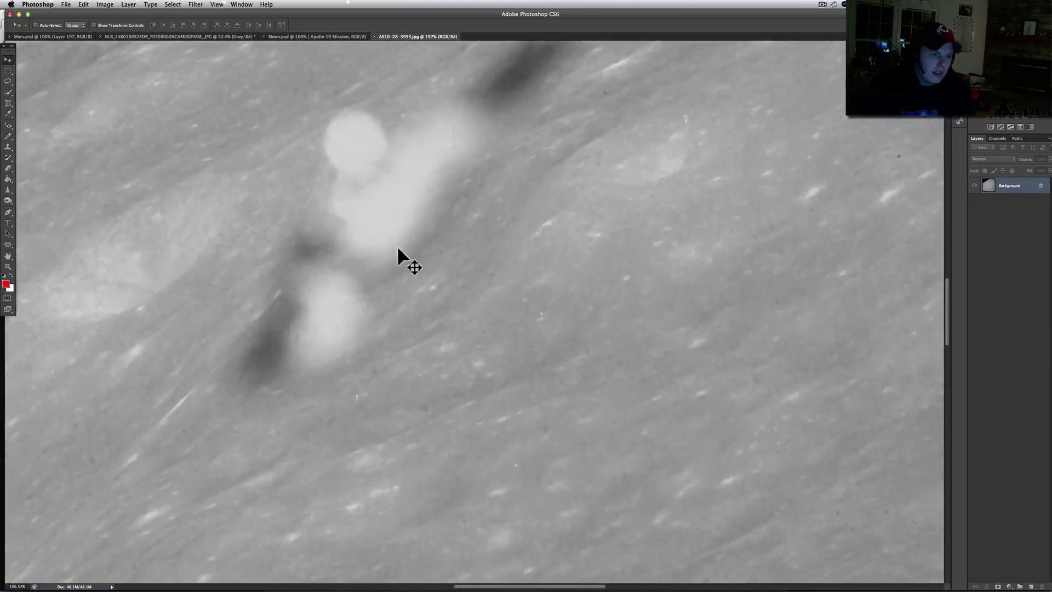
scroll(398, 249, "down", 8)
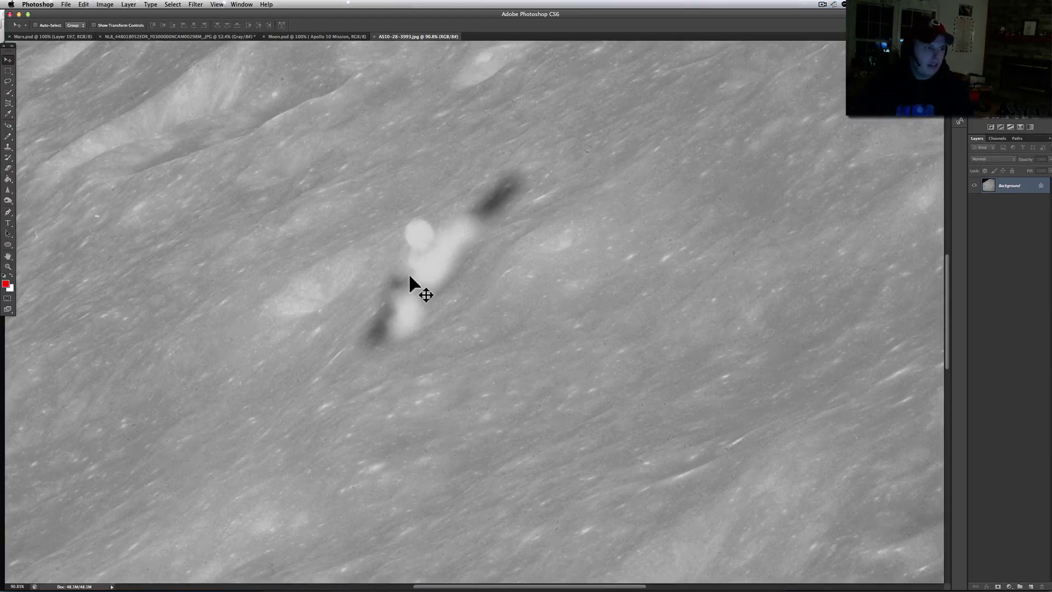
scroll(410, 273, "down", 4)
scroll(410, 276, "down", 2)
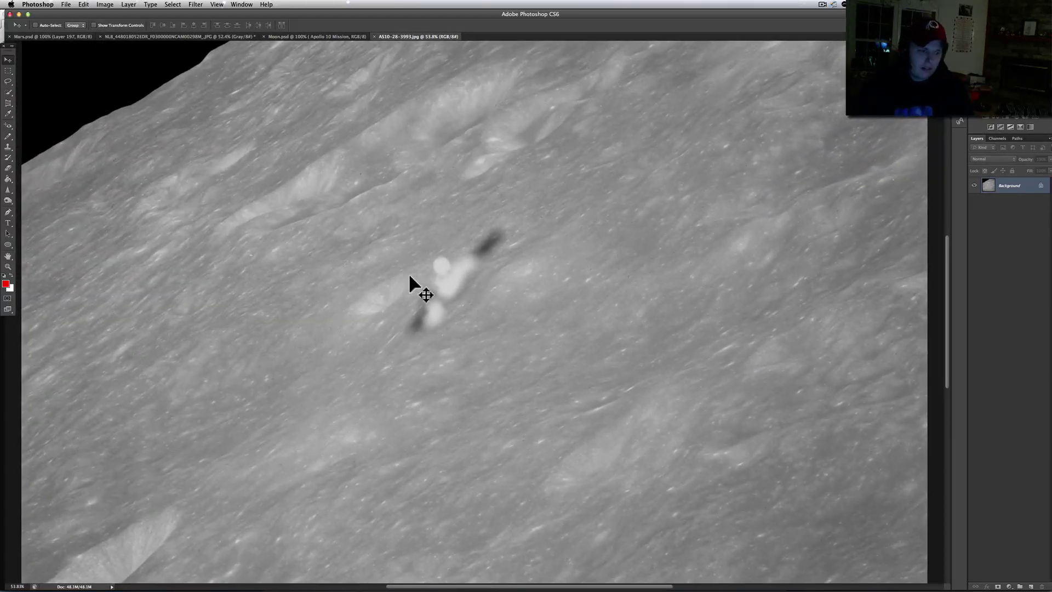
Switch to Firefox and review the source image's web address and the descriptions on the Apollo 10 Images page
key("super+Tab")
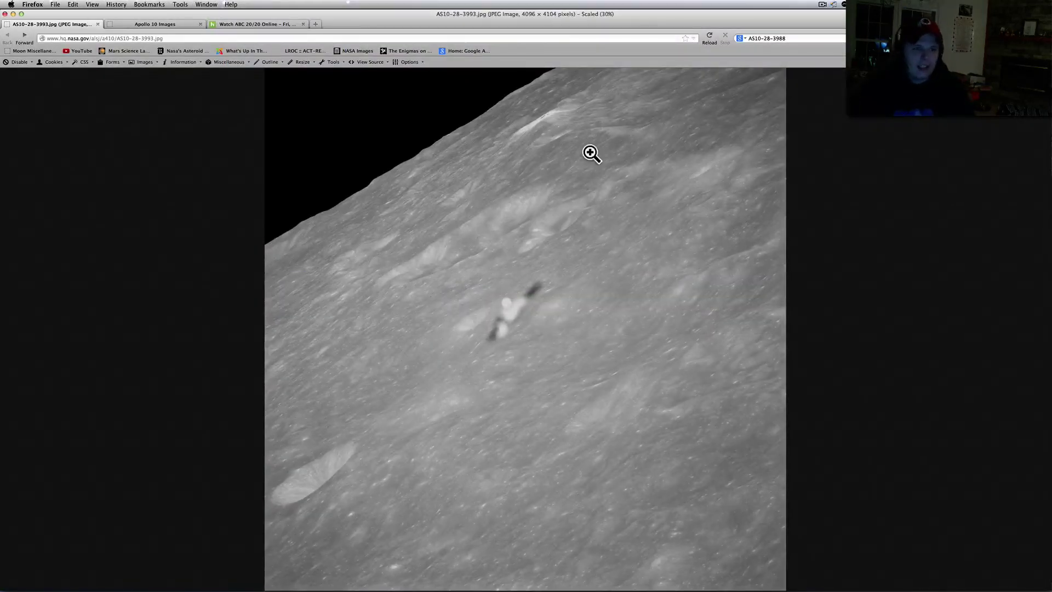
left_click(117, 37)
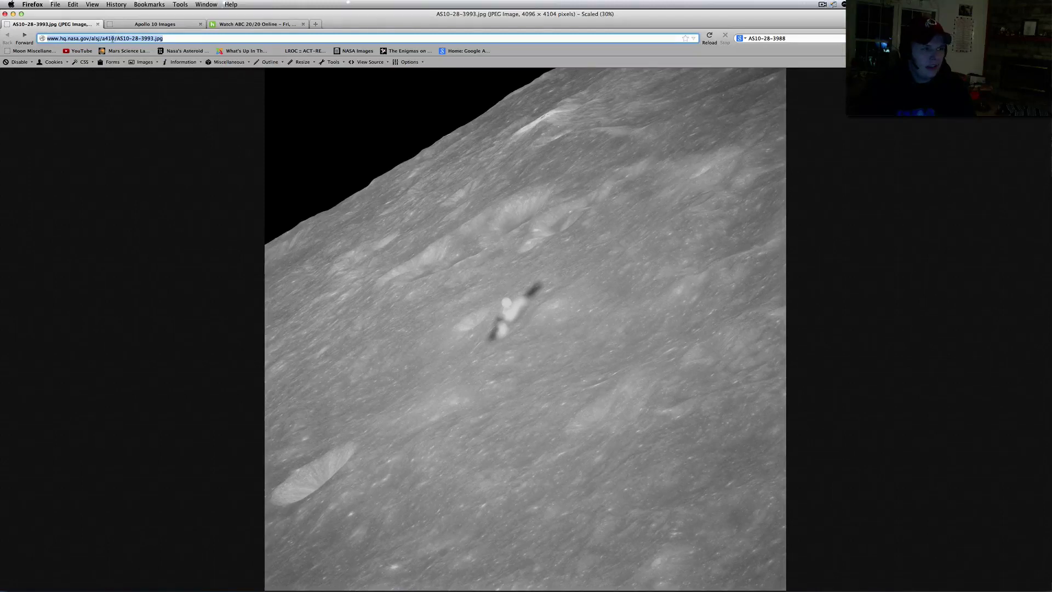
left_click(138, 25)
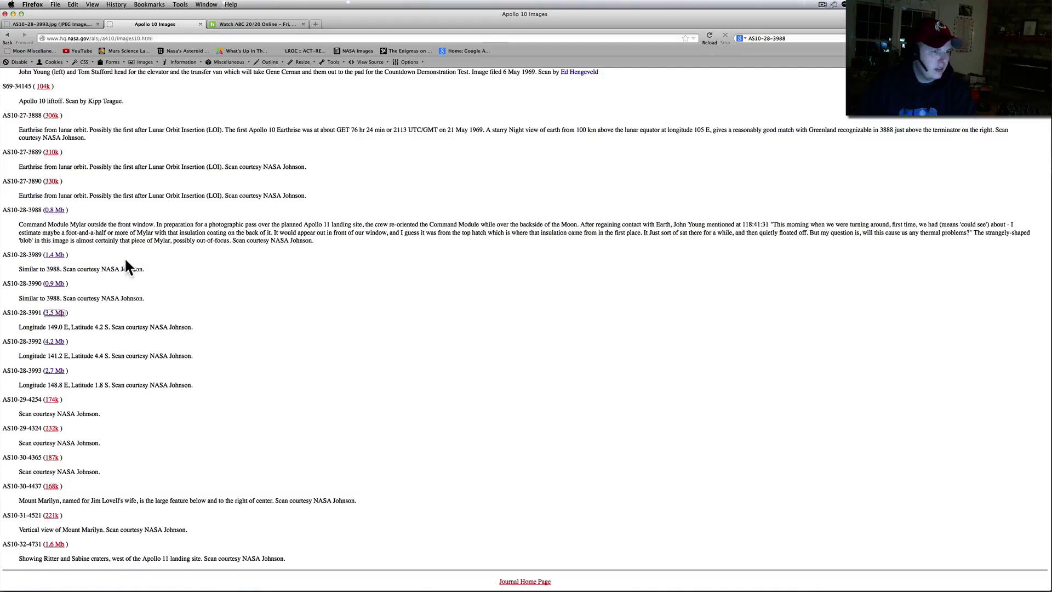
scroll(126, 268, "down", 2)
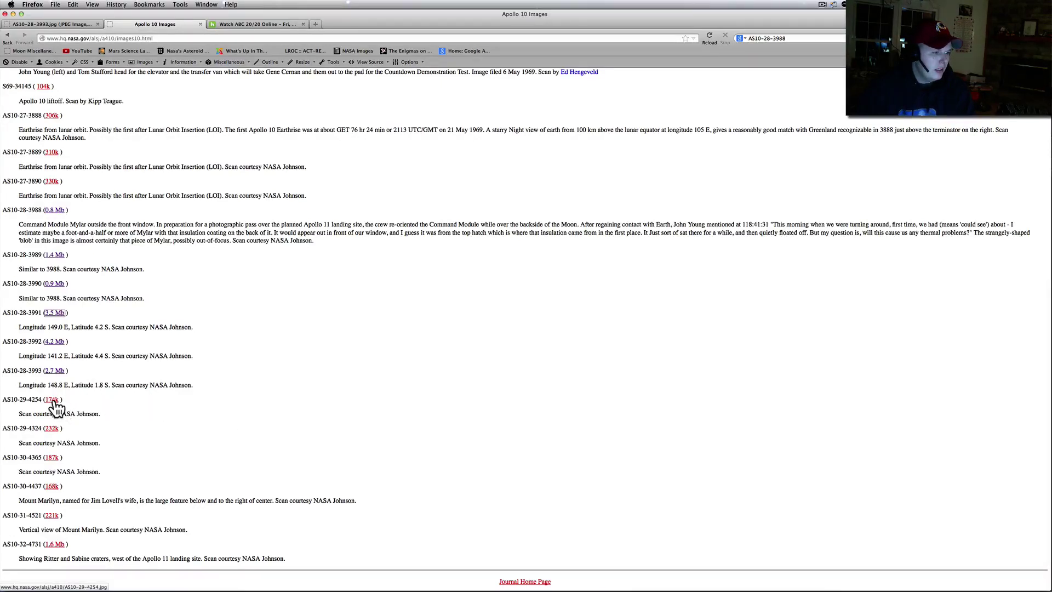
Switch back to Photoshop and examine the bright ridge with dark marks near the lunar horizon in AS10-28-3993
key("super+Tab")
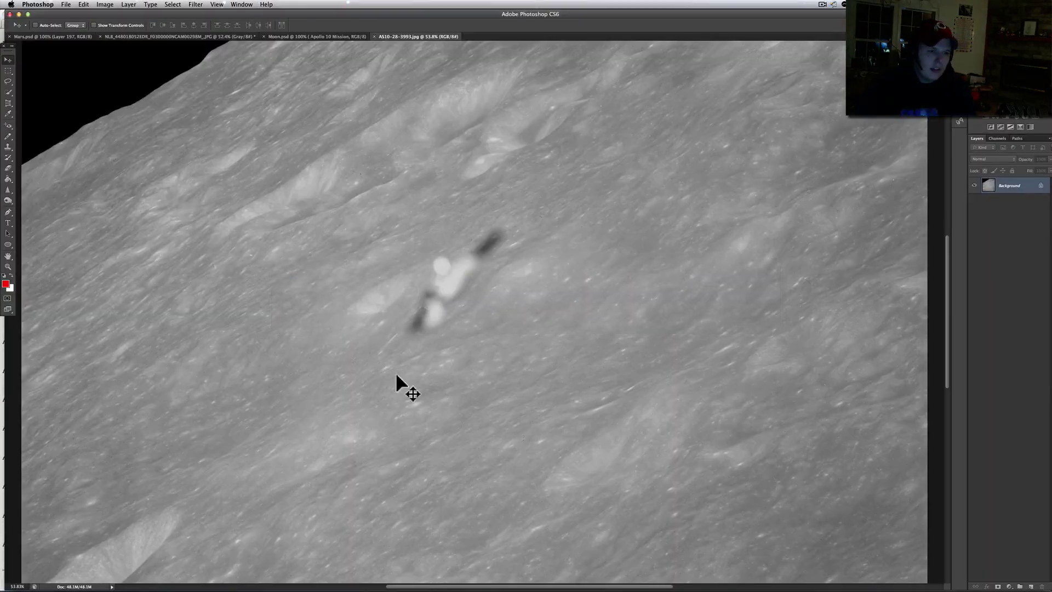
scroll(396, 376, "up", 5)
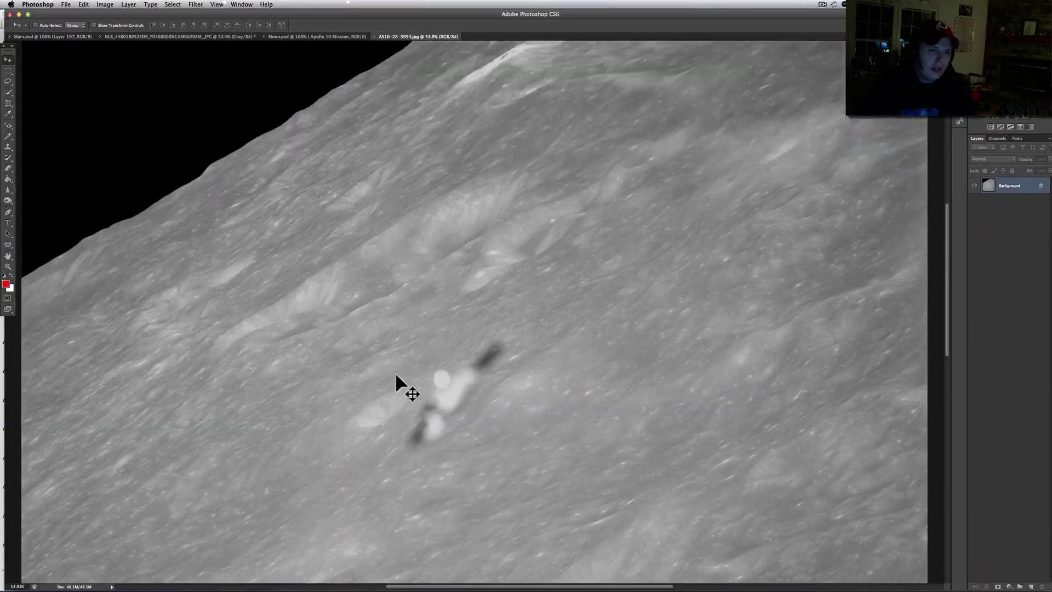
scroll(396, 375, "up", 10)
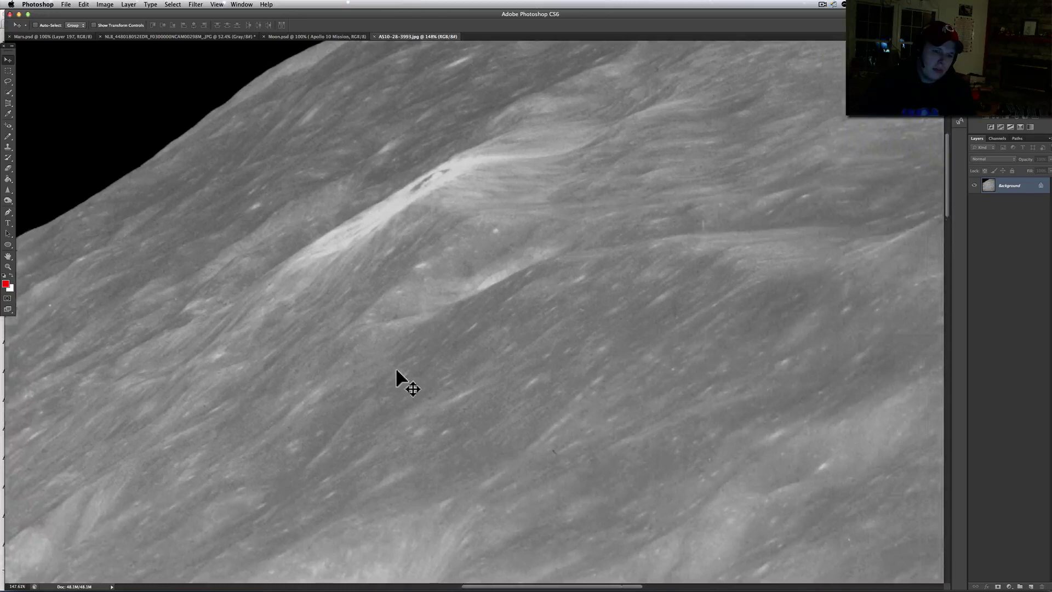
scroll(440, 282, "up", 3)
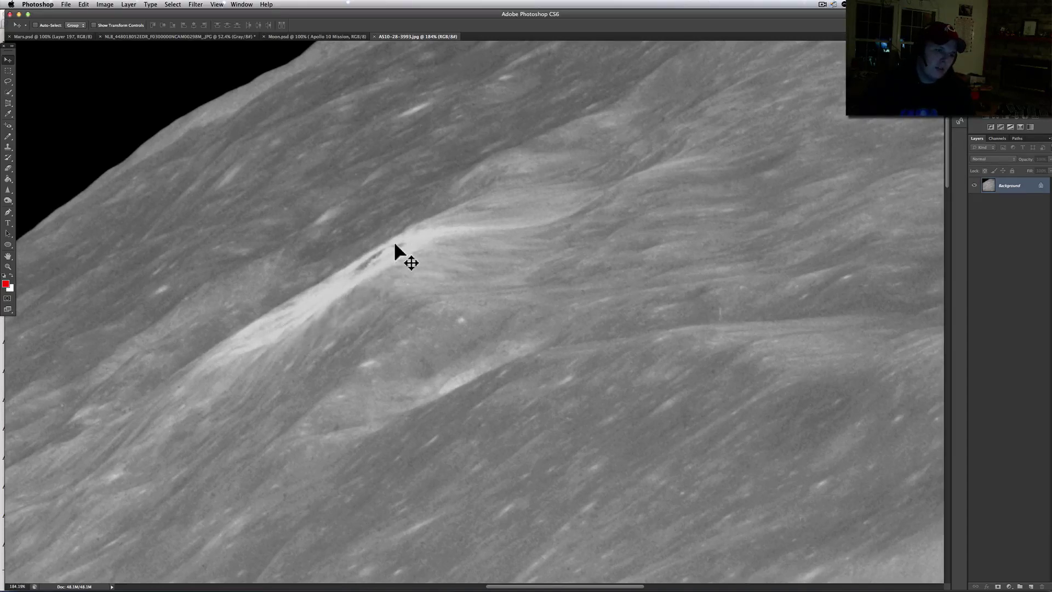
scroll(367, 261, "up", 5)
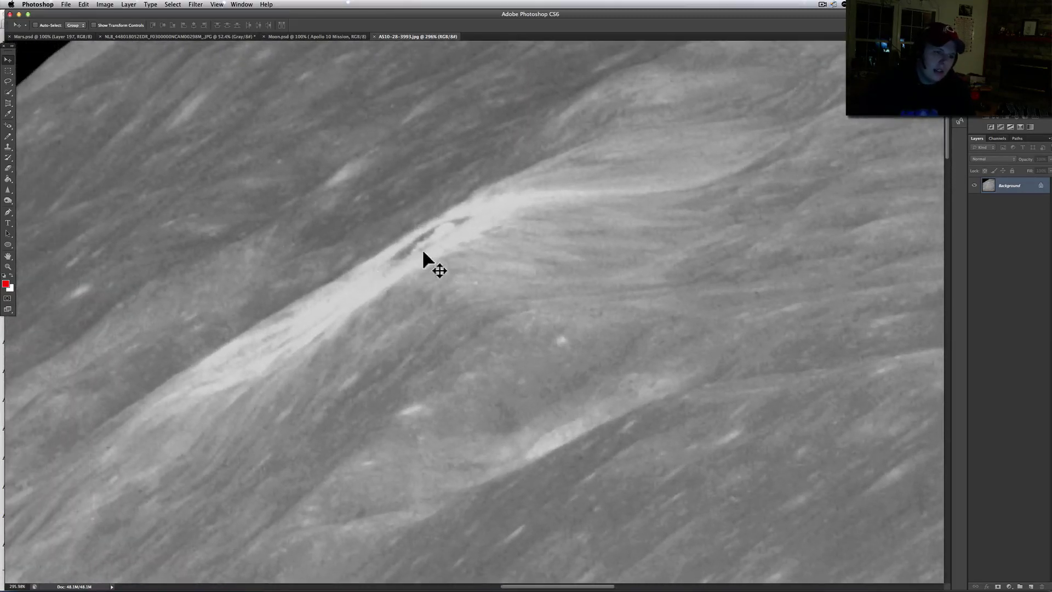
scroll(423, 253, "up", 3)
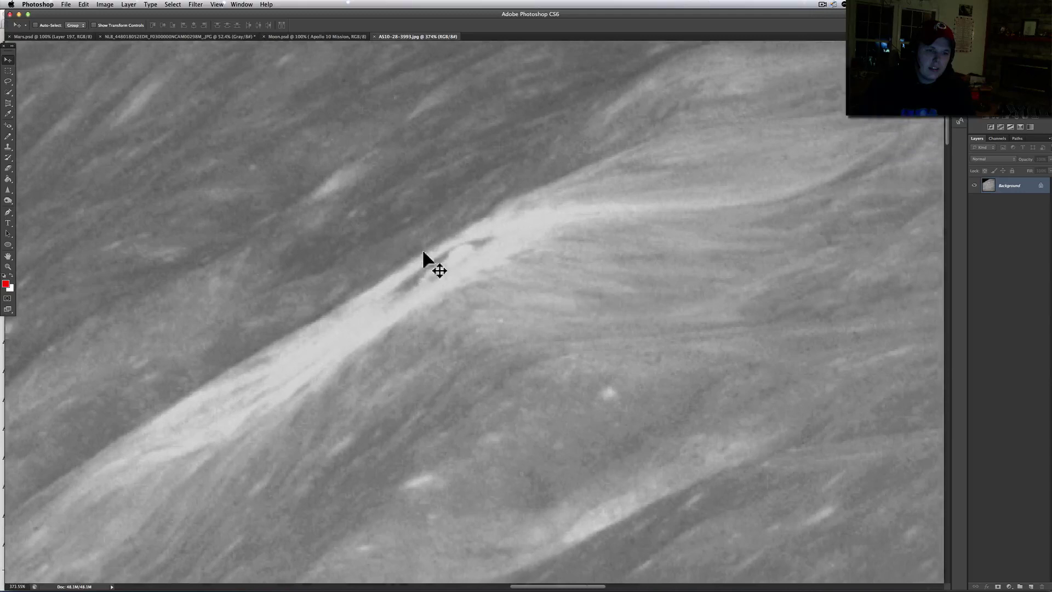
scroll(422, 249, "up", 2)
scroll(87, 54, "up", 5)
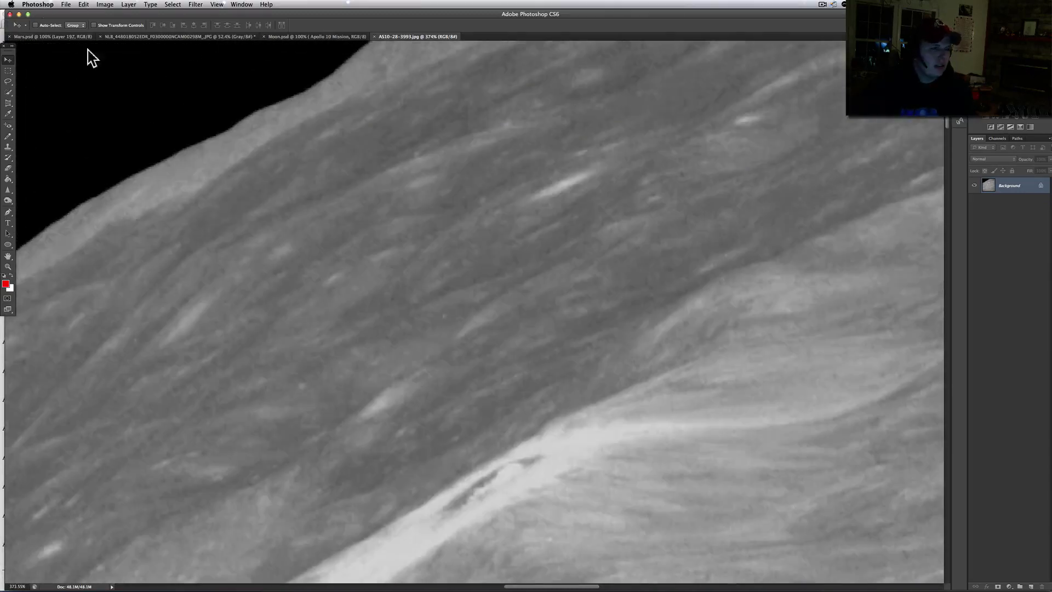
scroll(531, 301, "down", 5)
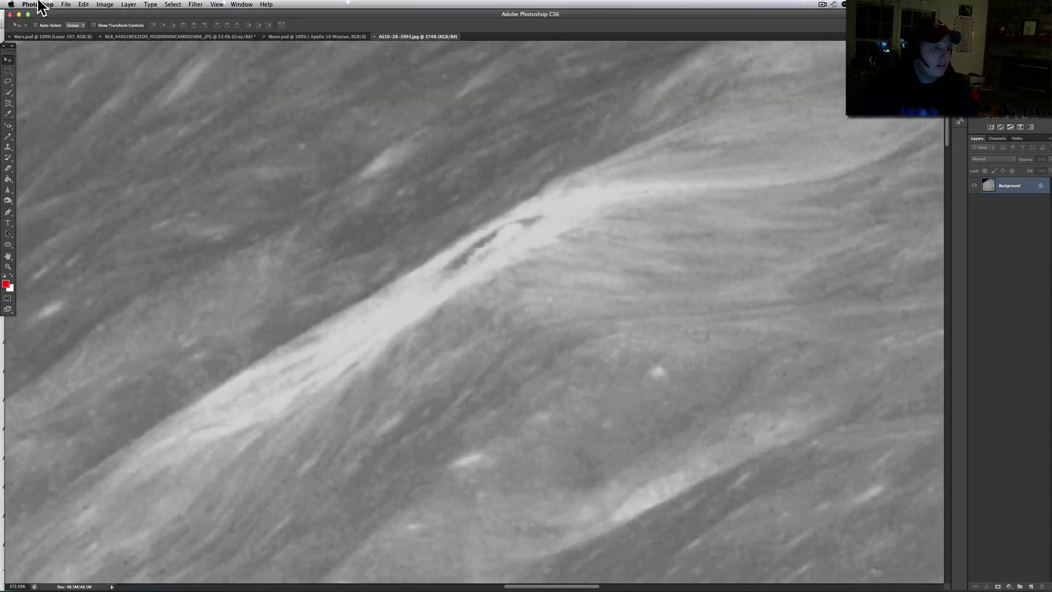
Preview an Exposure adjustment on the lunar photo with exposure +0.16 and gamma correction 0.52, and discard it
left_click(105, 4)
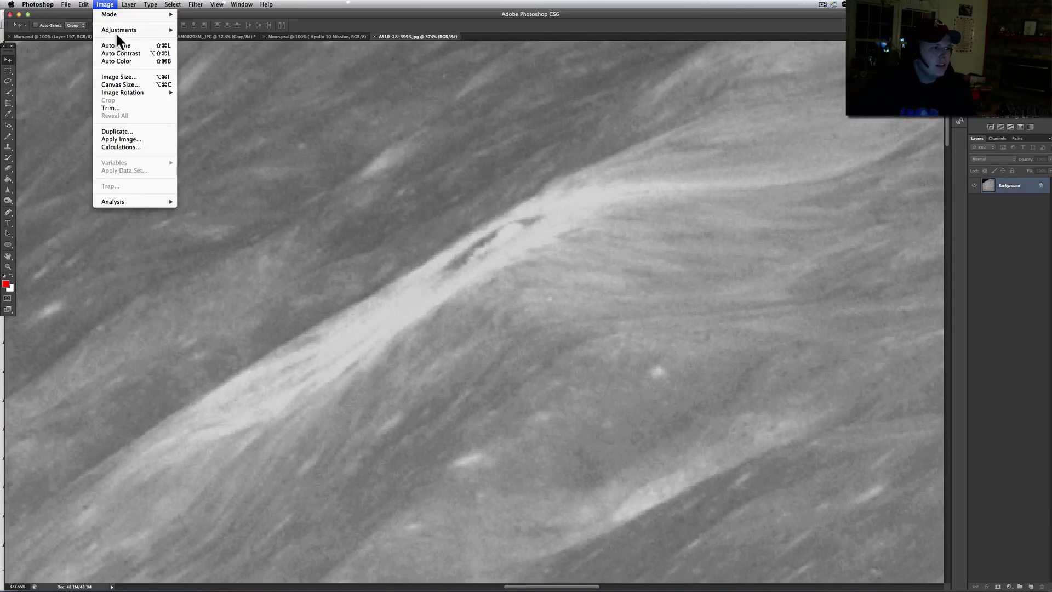
key("Escape")
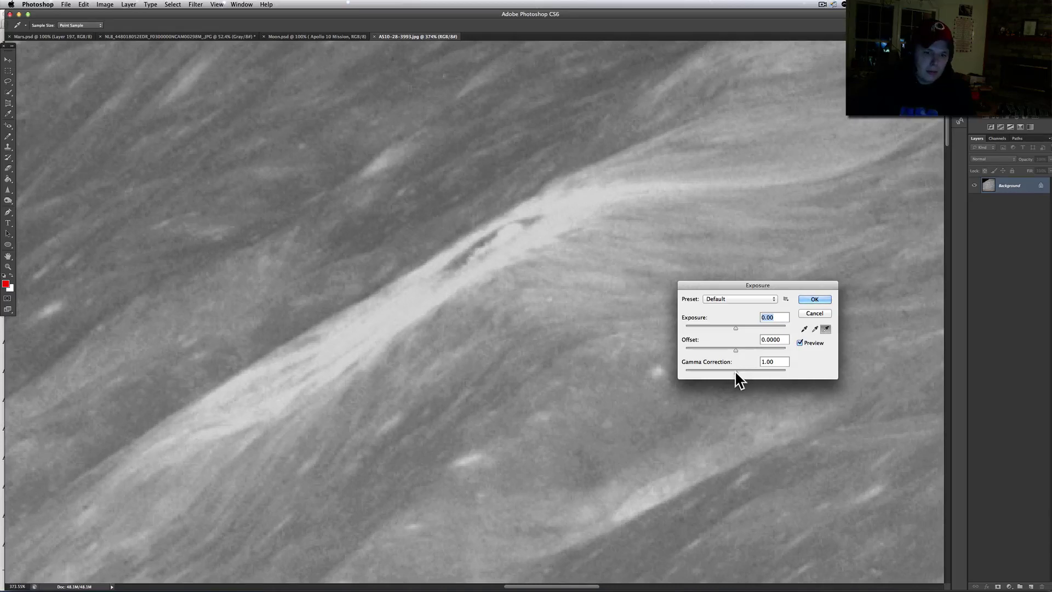
left_click_drag(736, 372, 757, 373)
mouse_move(735, 327)
left_mouse_down()
mouse_move(726, 327)
mouse_move(735, 328)
left_mouse_up()
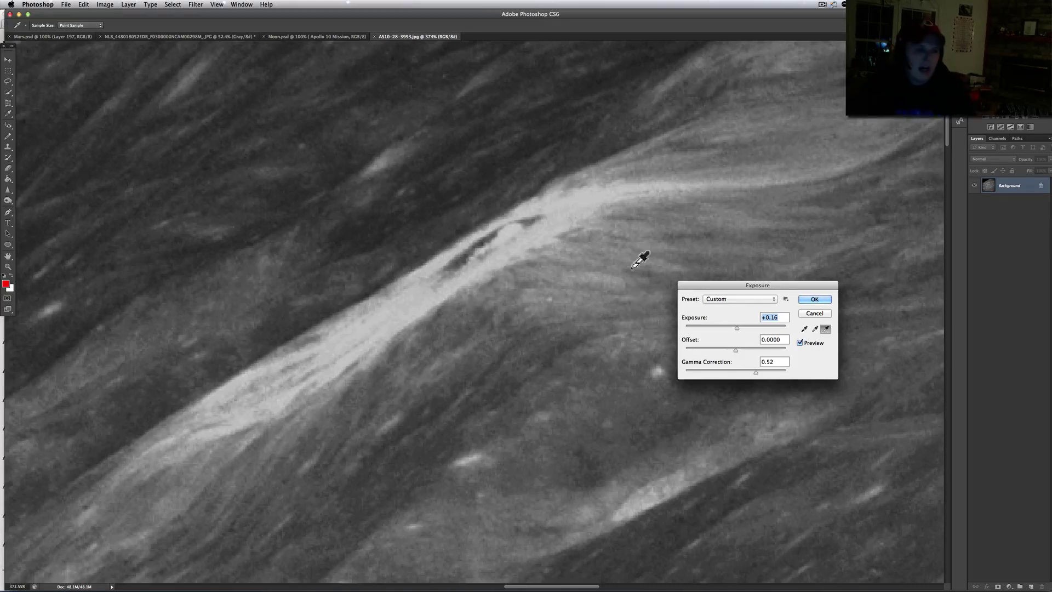
left_click(811, 311)
scroll(678, 290, "down", 5)
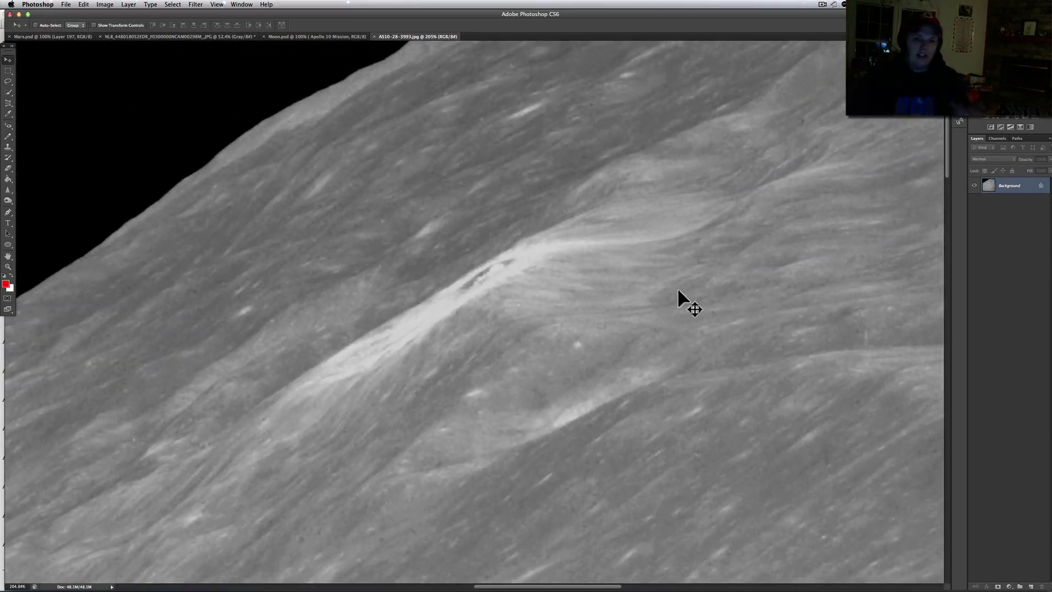
left_click(823, 5)
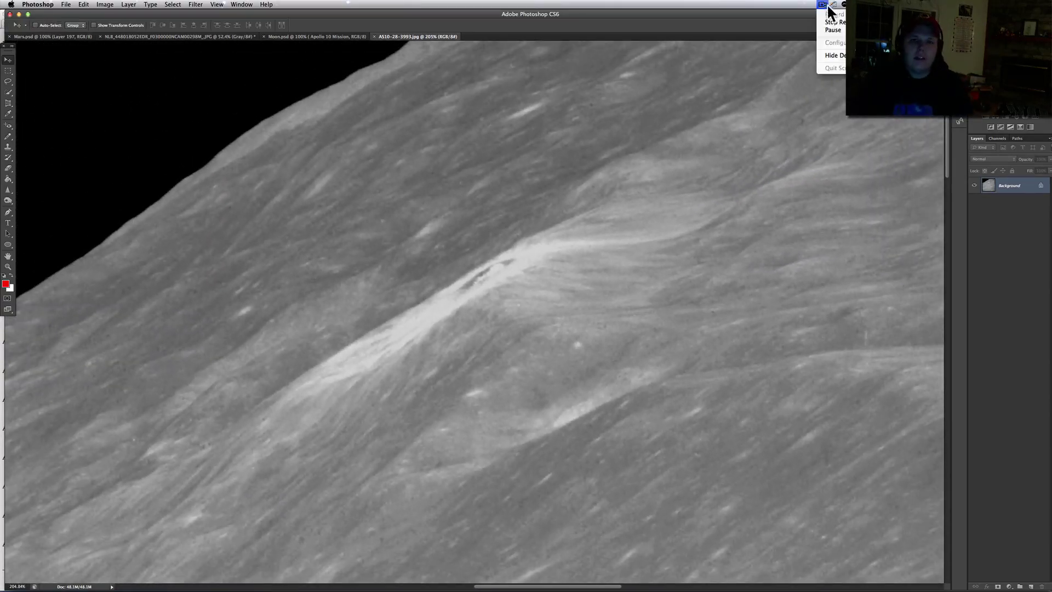
left_click(826, 31)
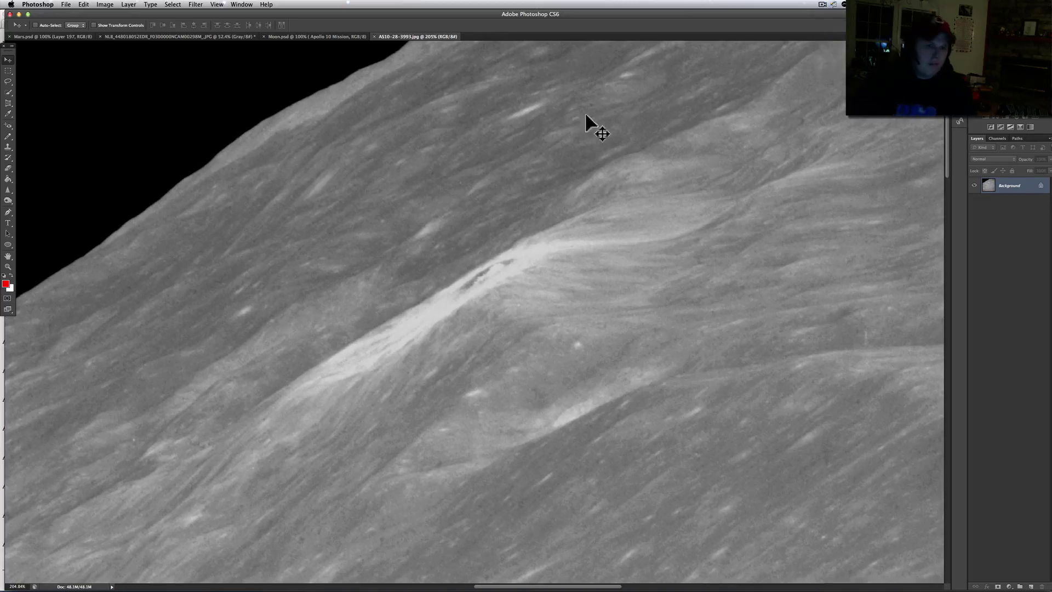
Examine the terrain between the bright ridge and the blurry object, and inspect the object's light and dark parts again
scroll(585, 123, "down", 5)
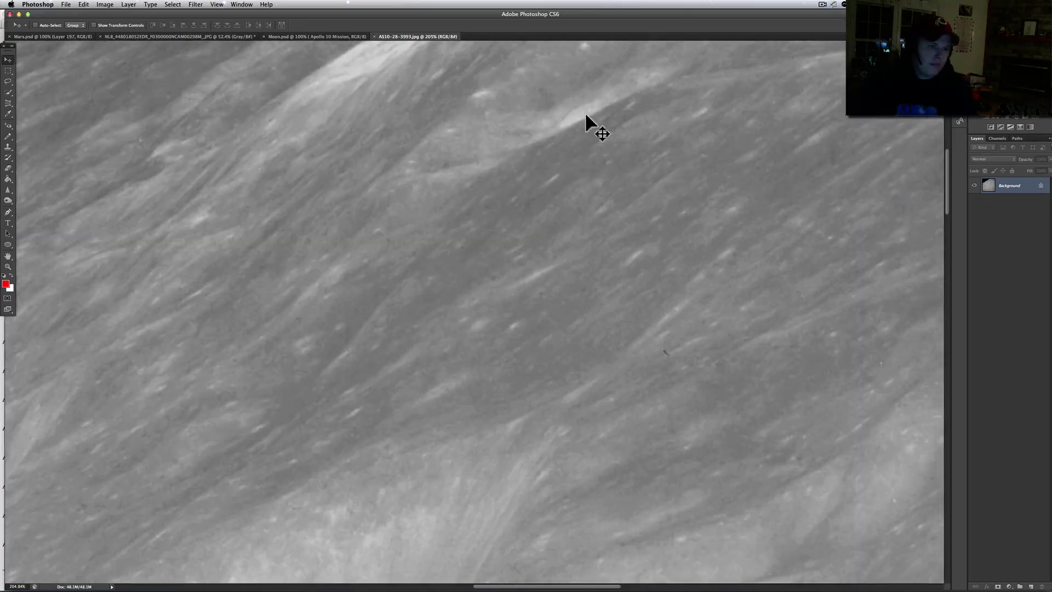
scroll(585, 115, "down", 10)
scroll(586, 115, "left", 3)
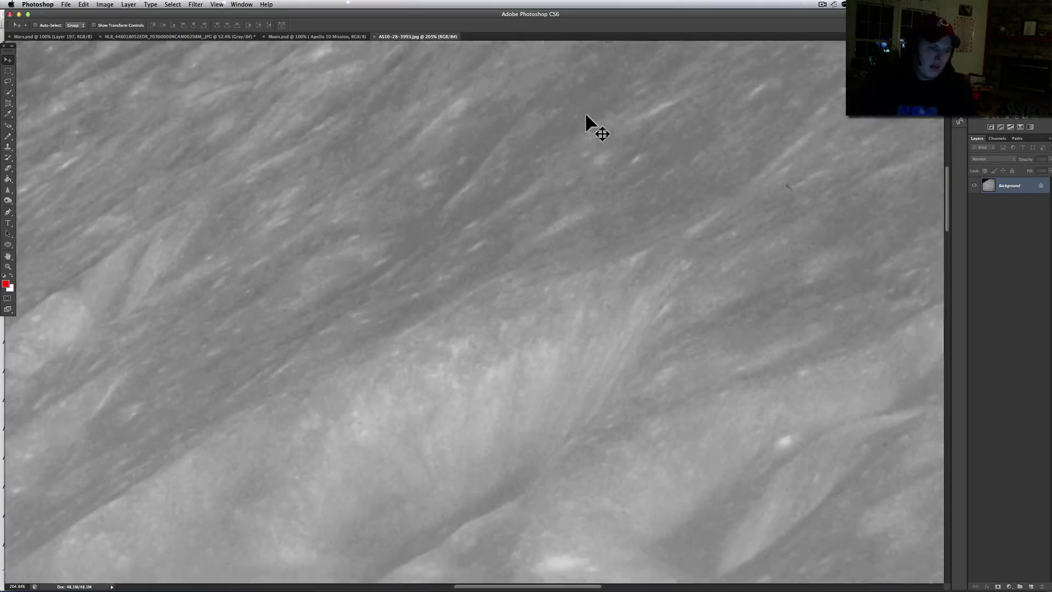
scroll(586, 115, "down", 10)
scroll(585, 115, "left", 3)
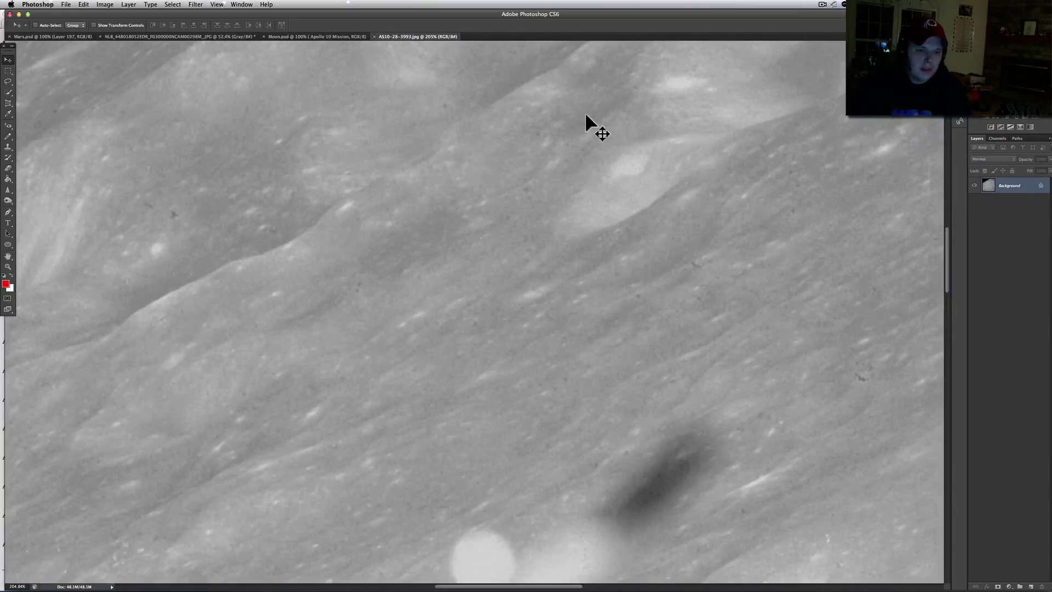
scroll(585, 115, "down", 4)
scroll(586, 115, "right", 4)
scroll(585, 115, "up", 2)
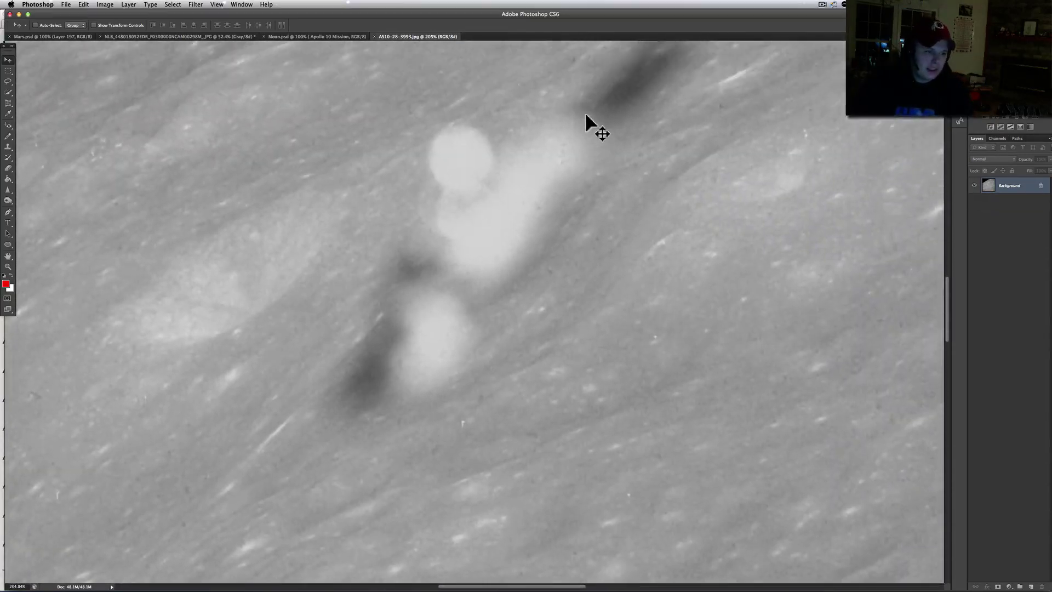
scroll(568, 132, "down", 2)
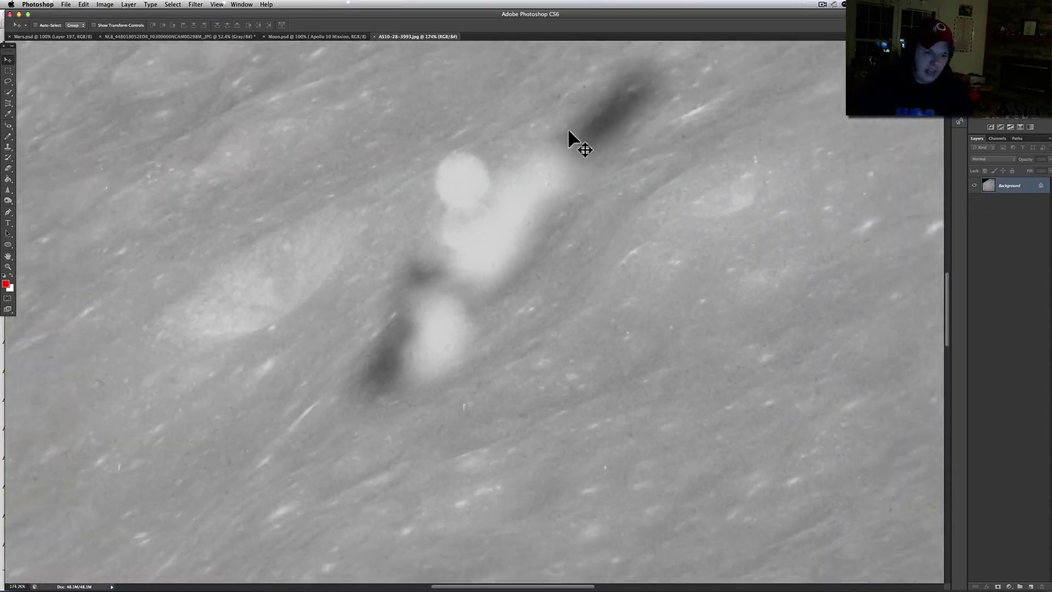
scroll(569, 131, "up", 1)
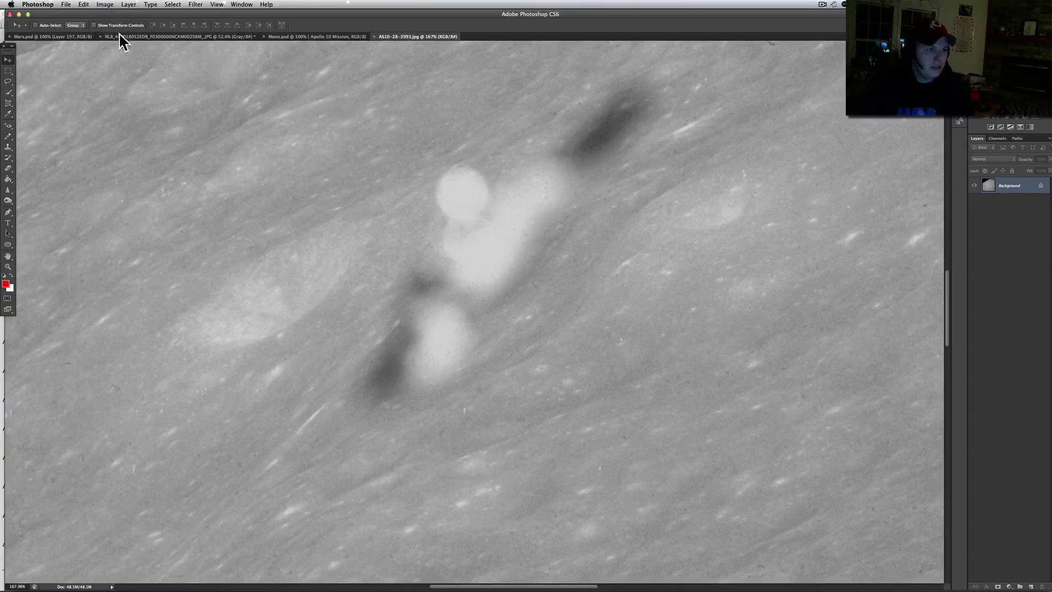
Switch to Firefox and open the AS10-28-3988 photo from the Apollo 10 Images list
key("super+Tab")
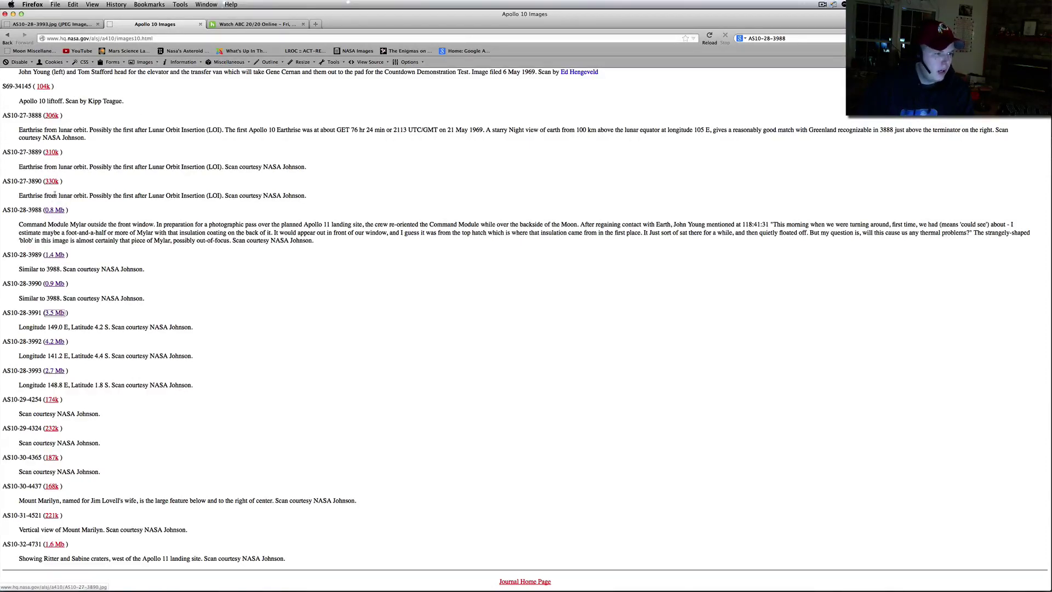
left_click(54, 210)
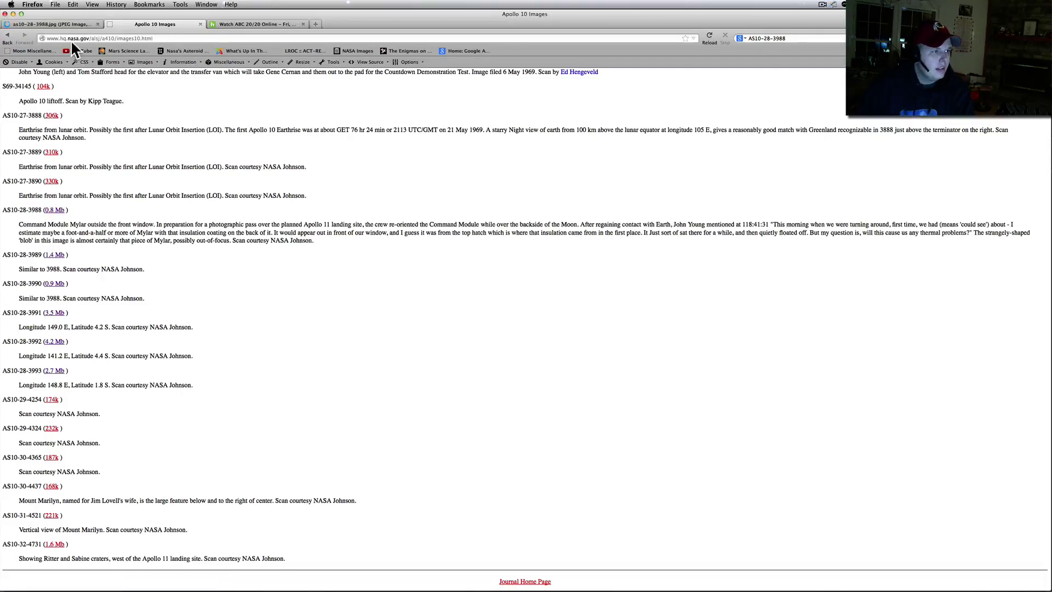
Compare the AS10-28-3988 photo with its Mylar description on the Apollo 10 Images page, viewing the fully loaded photo
left_click(71, 24)
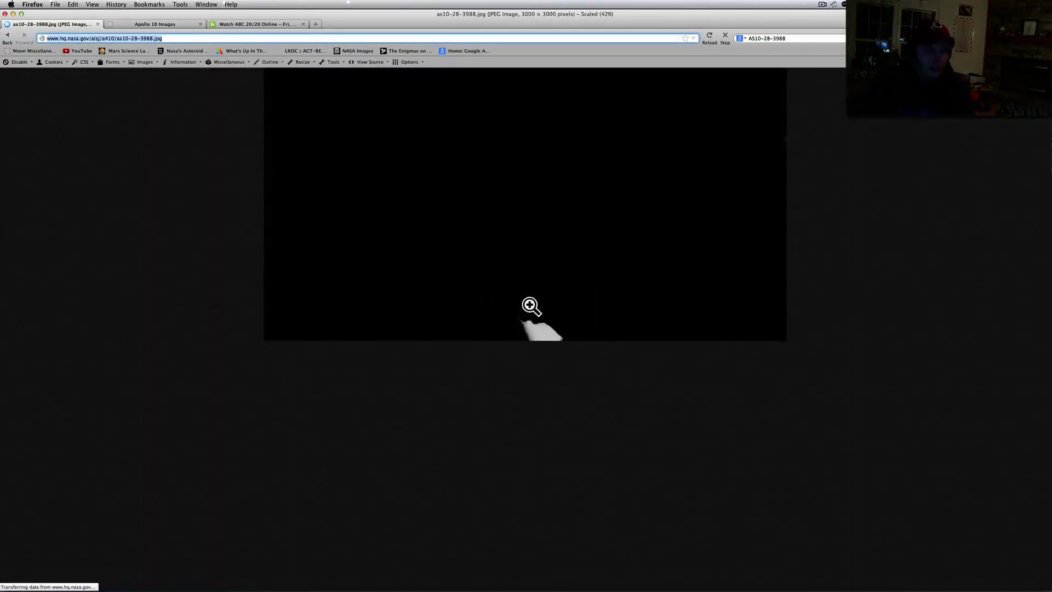
left_click(158, 24)
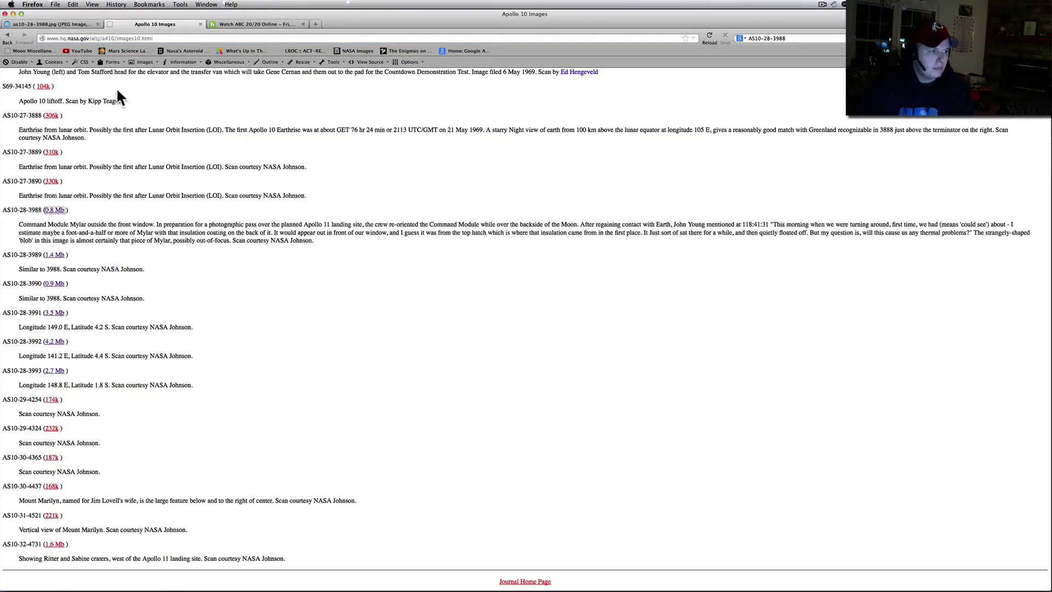
left_click(83, 24)
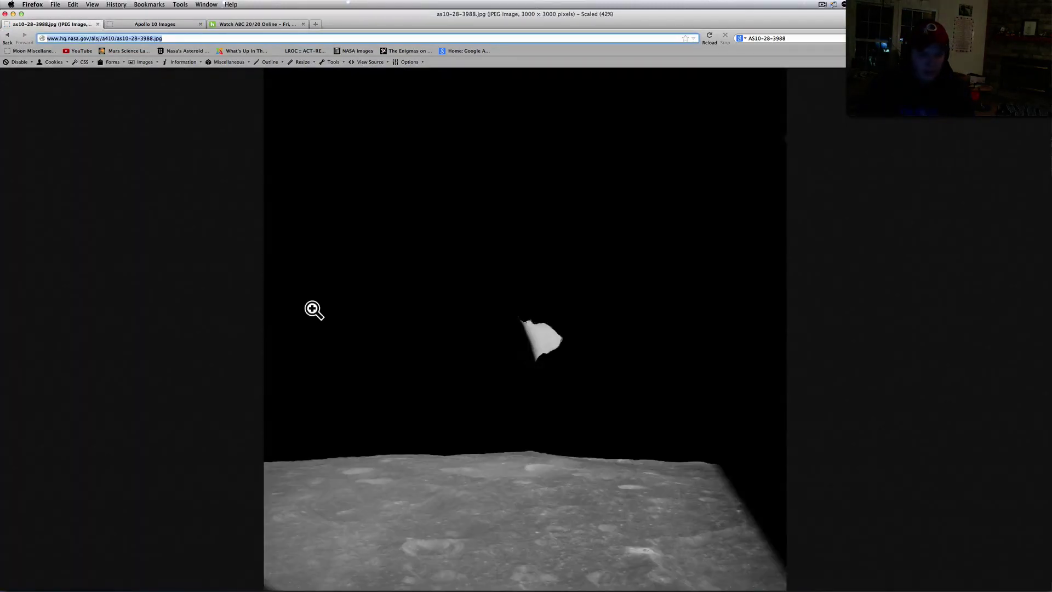
left_click(165, 25)
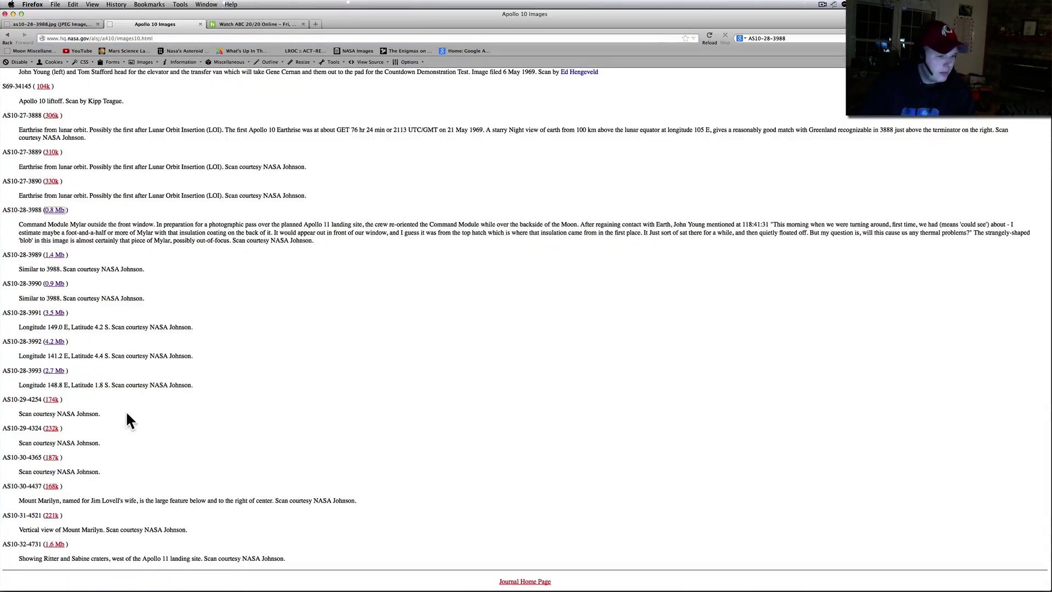
Switch to Photoshop and preview a Brightness/Contrast adjustment with brightness -95 and contrast 100 on the blurry object in AS10-28-3993
key("super+Tab")
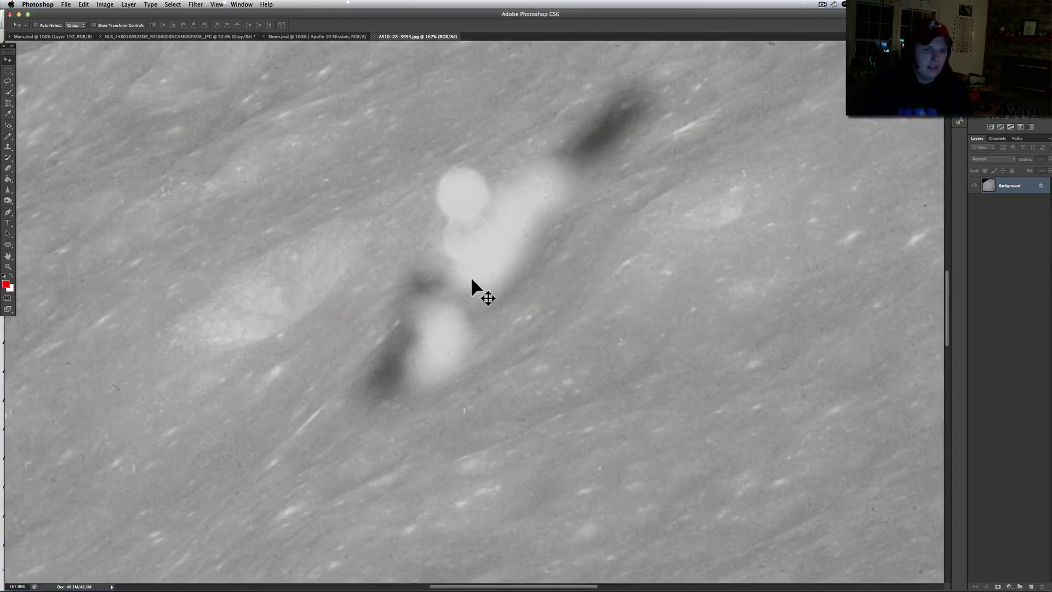
scroll(465, 276, "up", 1)
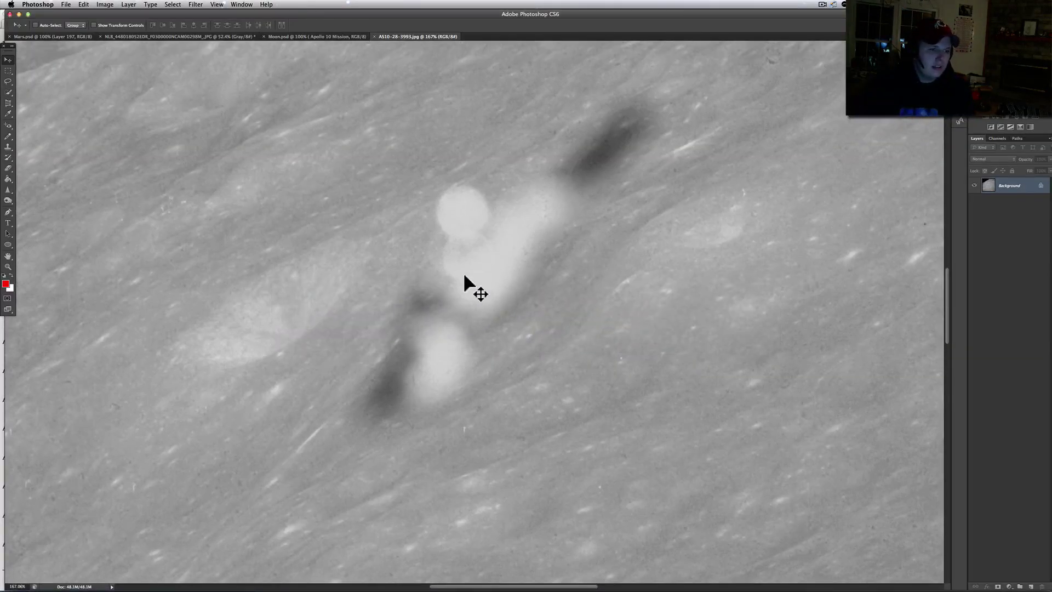
left_click(104, 4)
mouse_move(107, 30)
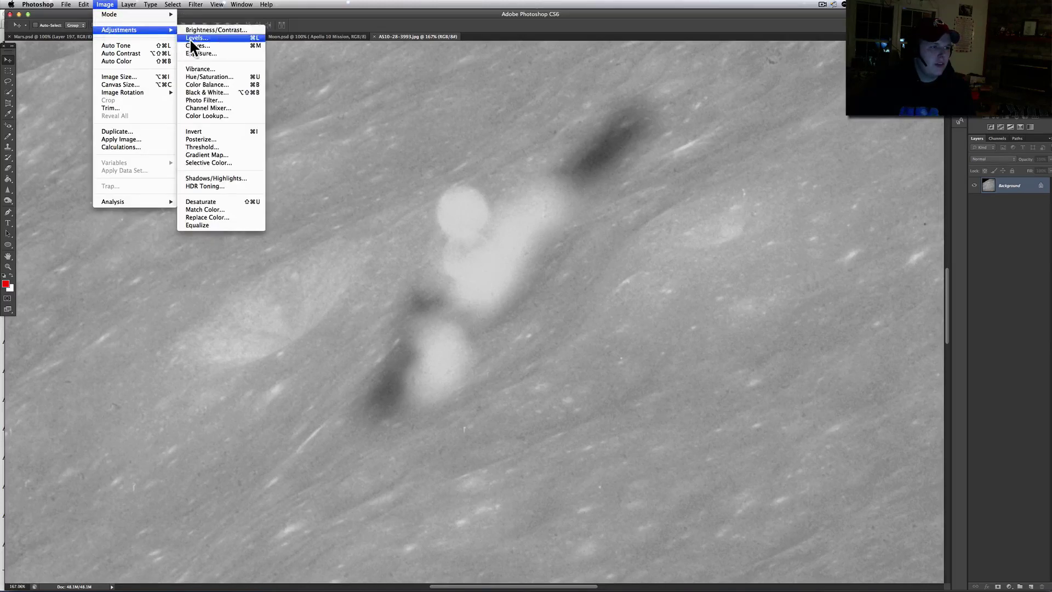
left_click(208, 30)
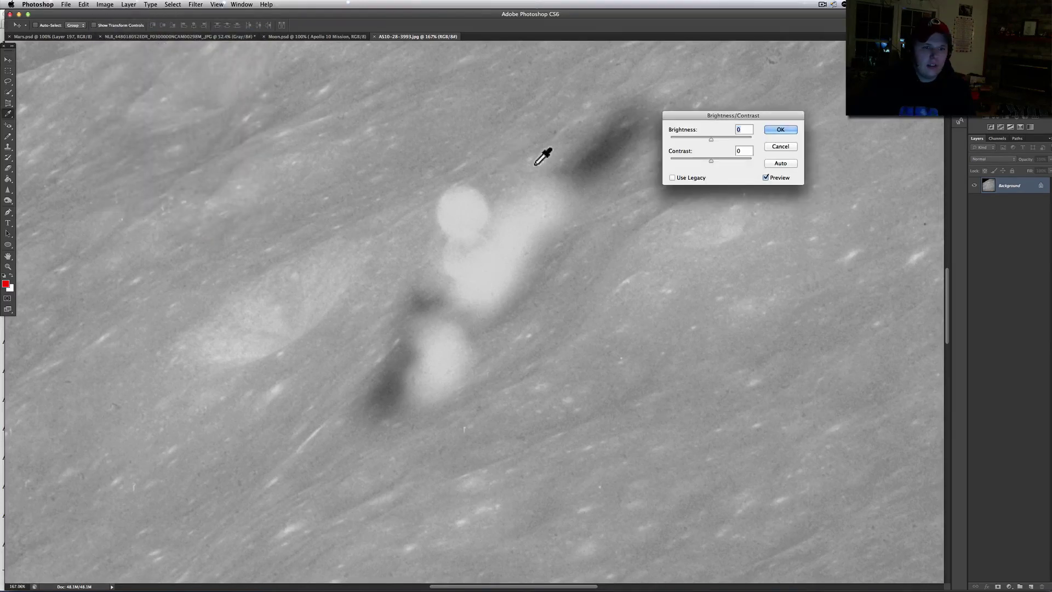
left_click_drag(733, 115, 892, 166)
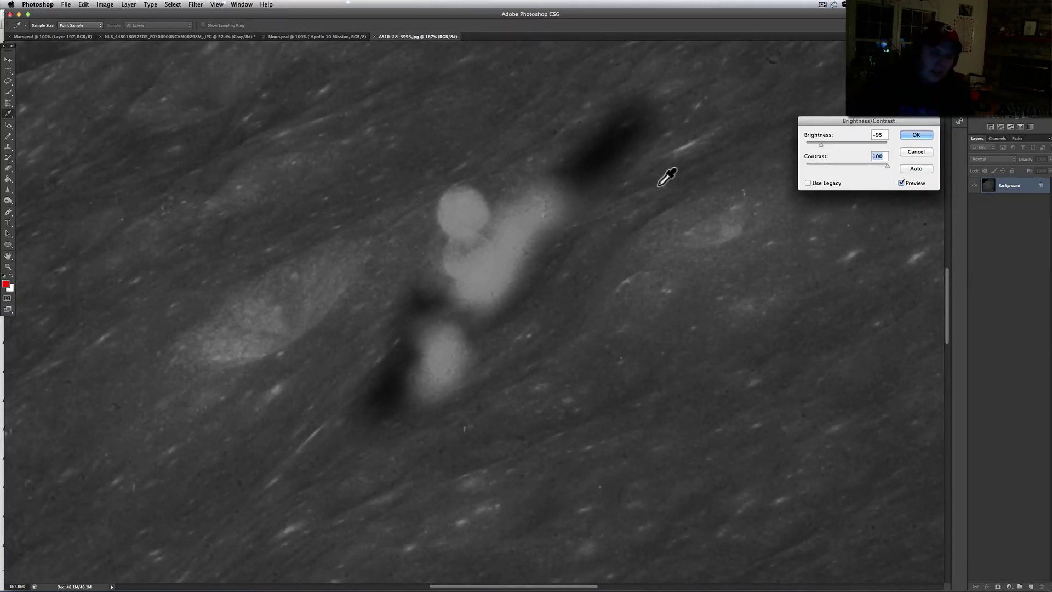
scroll(827, 150, "right", 4)
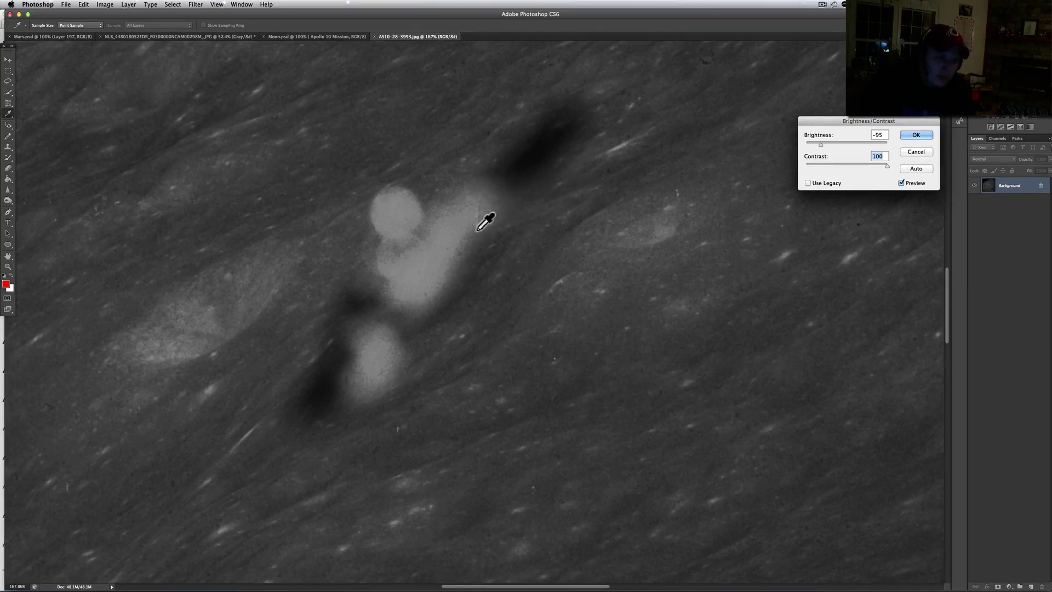
Lower the previewed brightness to -130, examine the object and surrounding terrain, and discard the adjustment
scroll(474, 234, "down", 5)
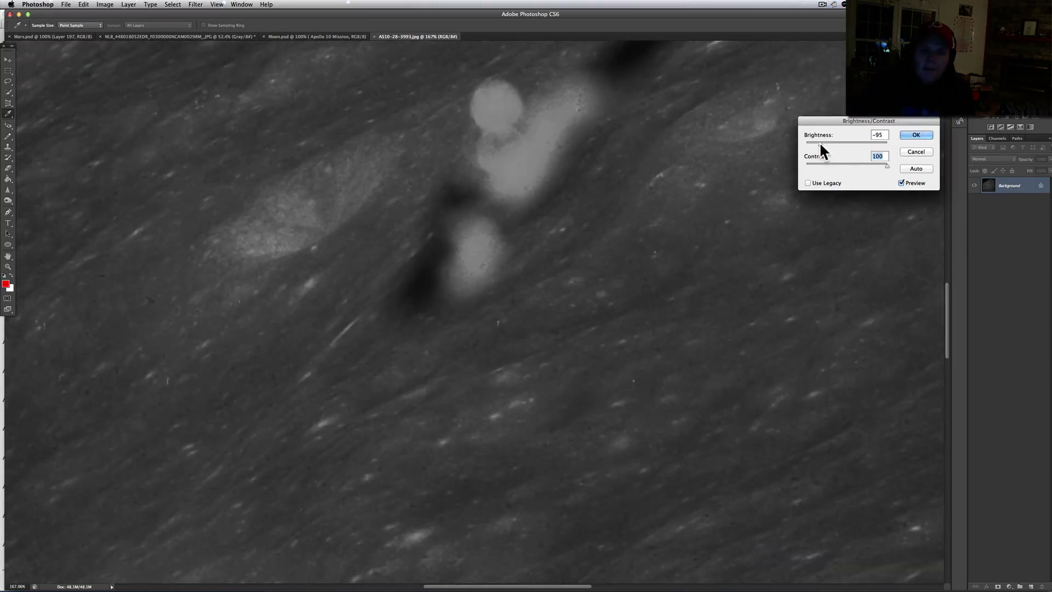
left_click_drag(819, 142, 810, 140)
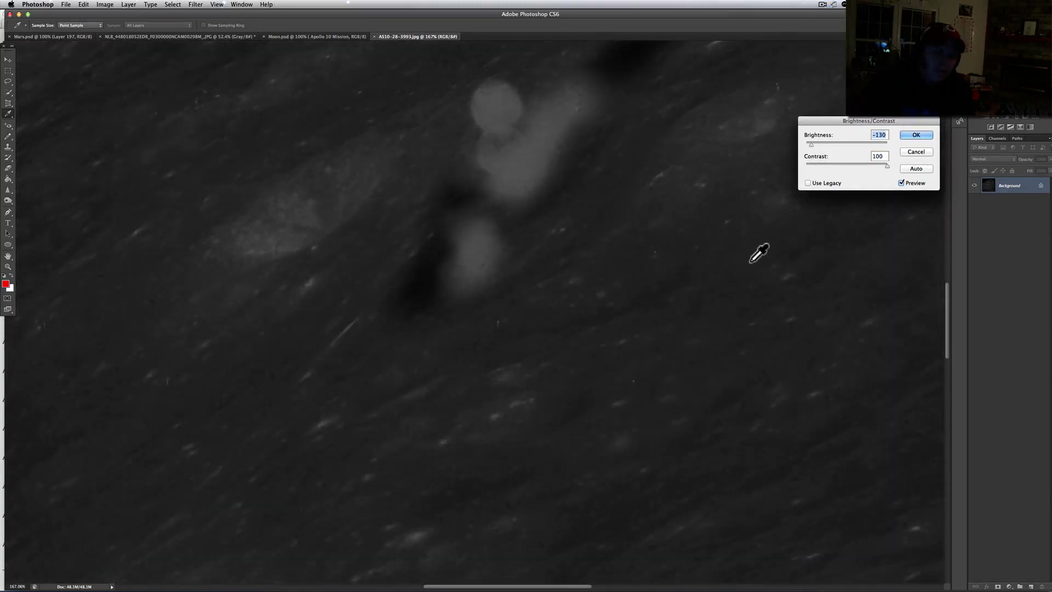
scroll(759, 253, "up", 4)
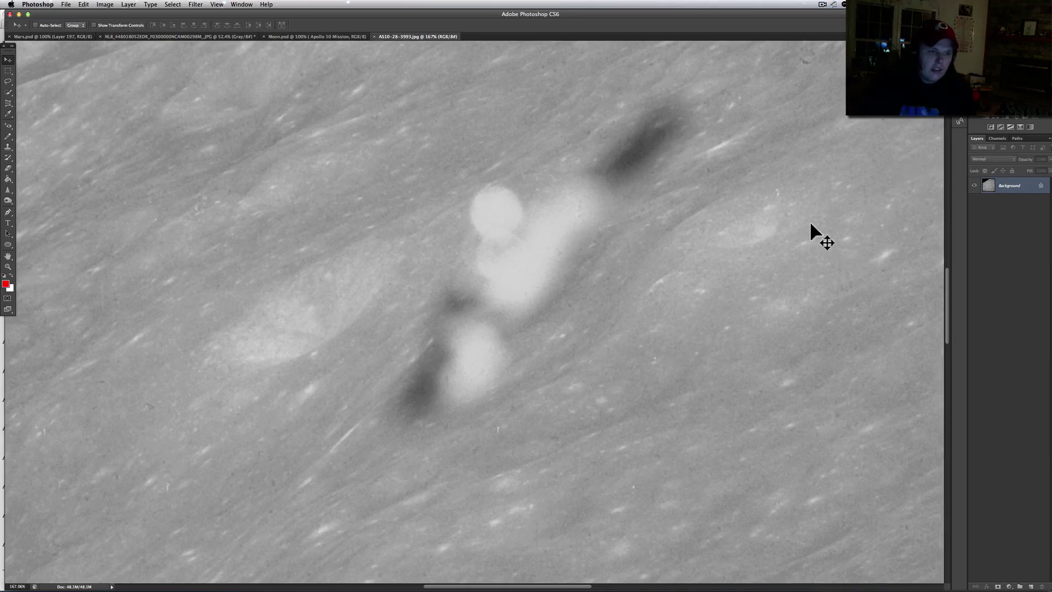
Examine the whole lunar photo and inspect the blurry object against its surrounding terrain at several magnifications
key("super+0")
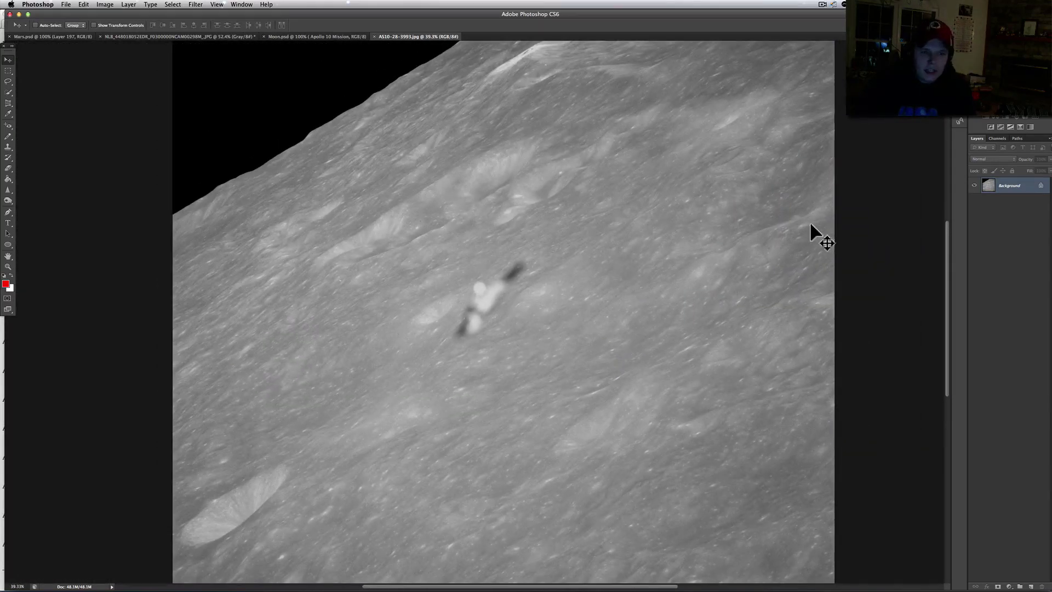
scroll(817, 235, "down", 4)
scroll(817, 234, "up", 5)
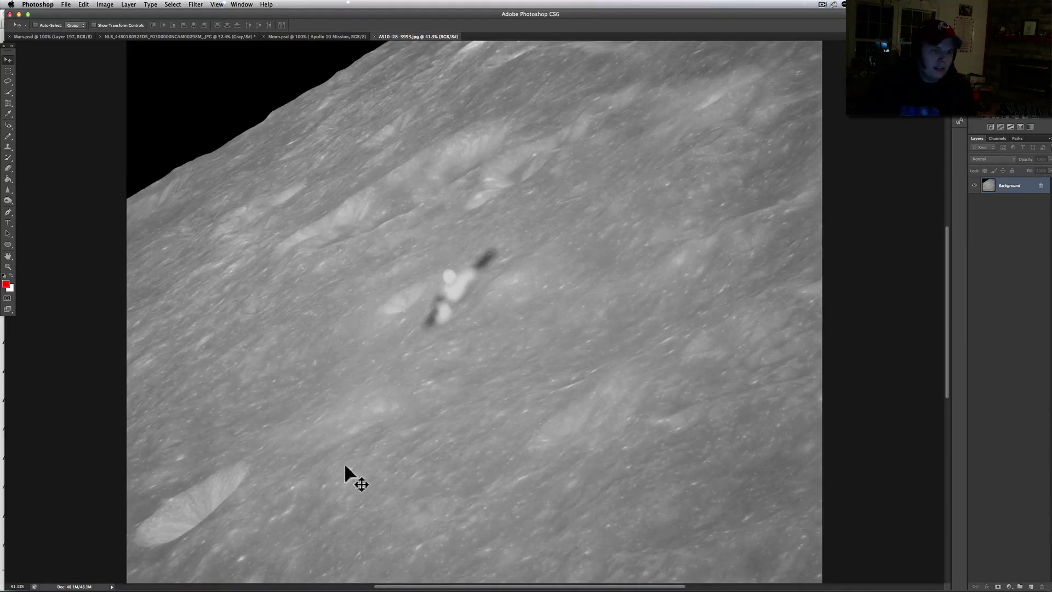
scroll(434, 356, "down", 2)
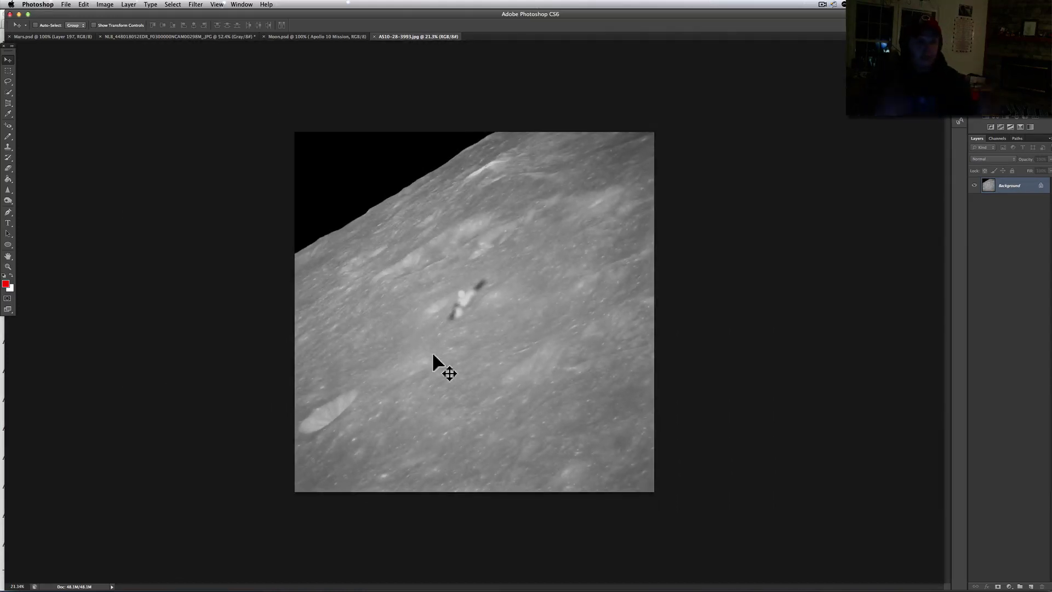
scroll(433, 355, "up", 3)
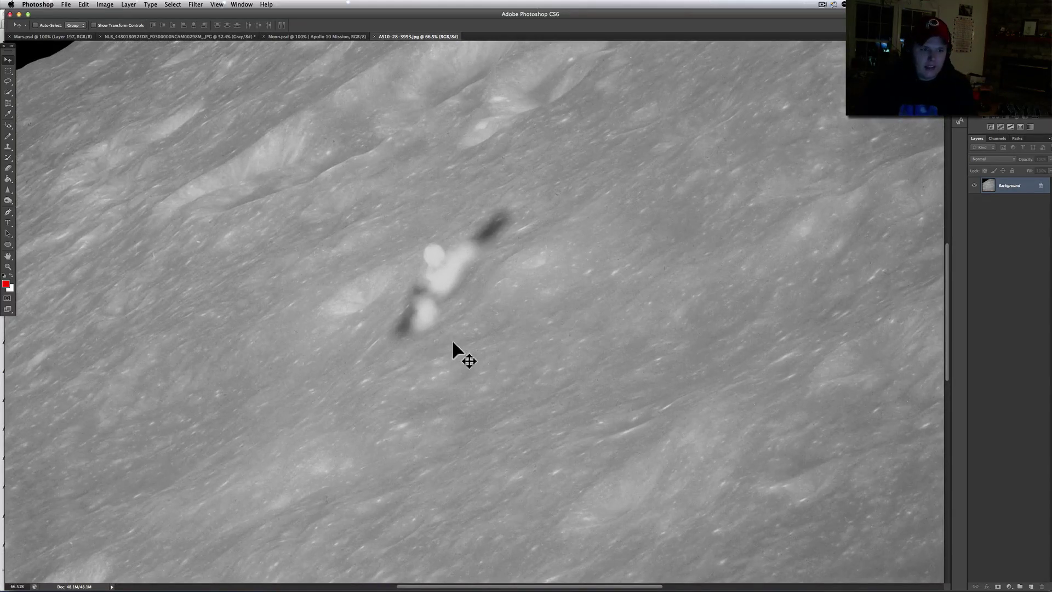
scroll(504, 222, "up", 3)
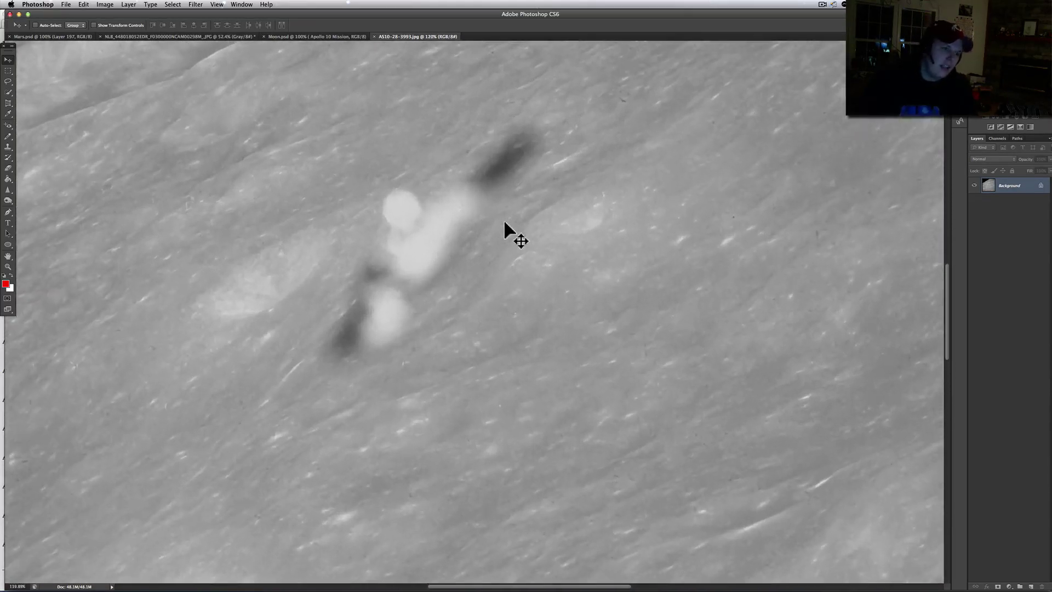